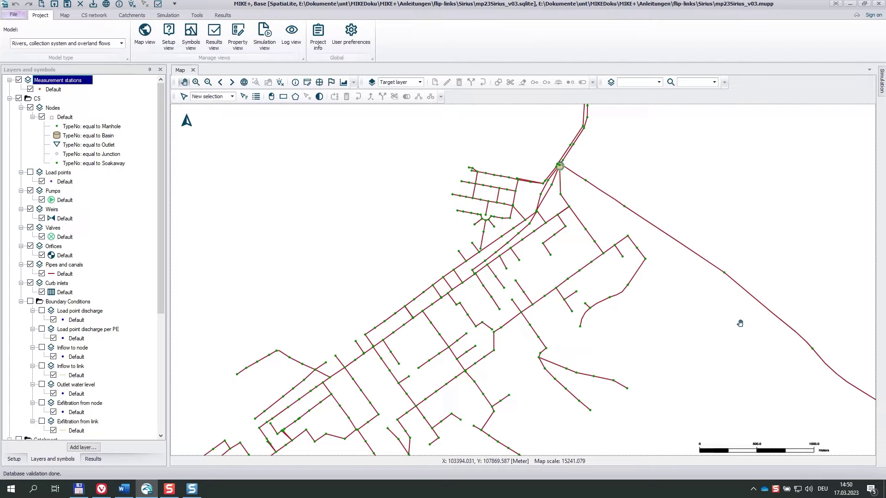
- Turn on Draw direction arrow for the Pipes and canals Default style and apply it to the map
click(64, 274)
double_click(60, 276)
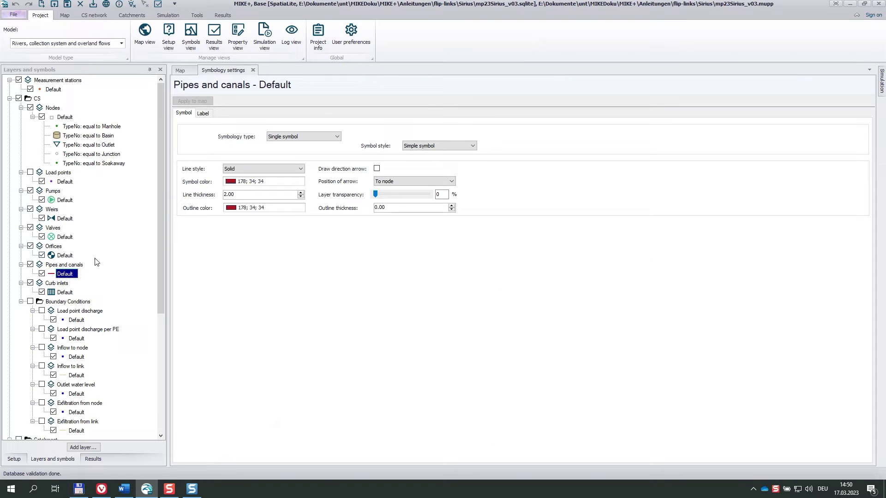
click(377, 169)
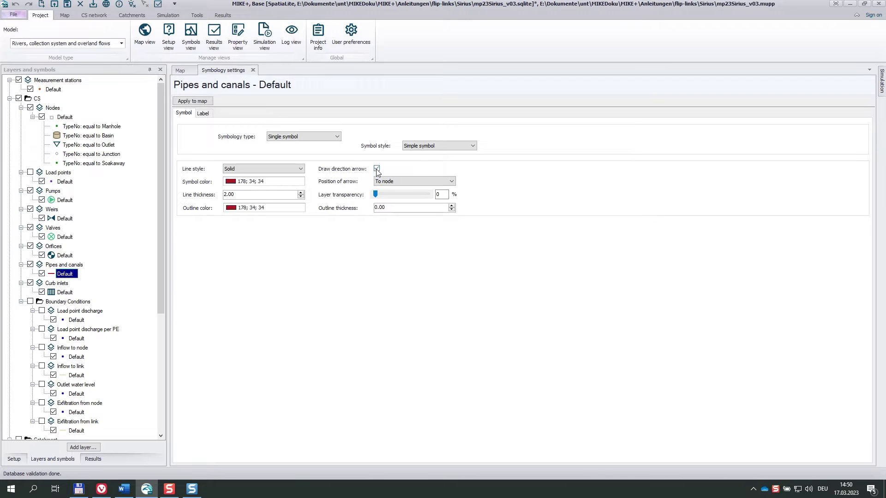
click(204, 101)
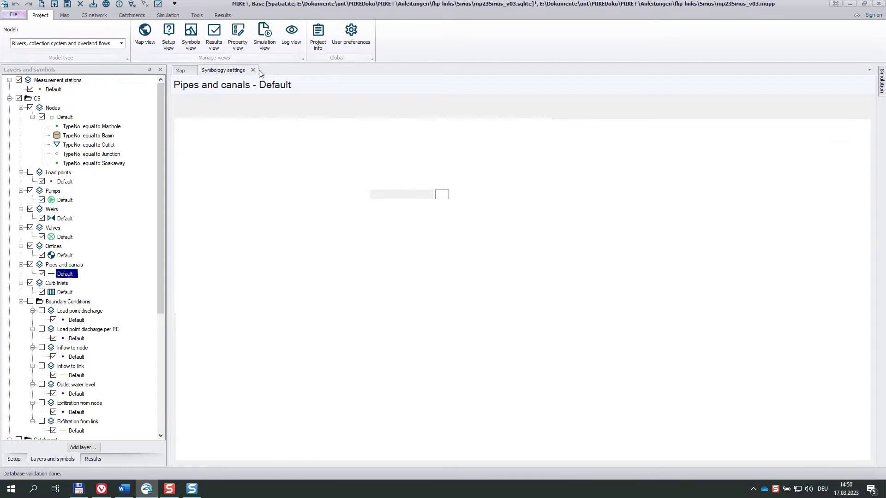
click(252, 71)
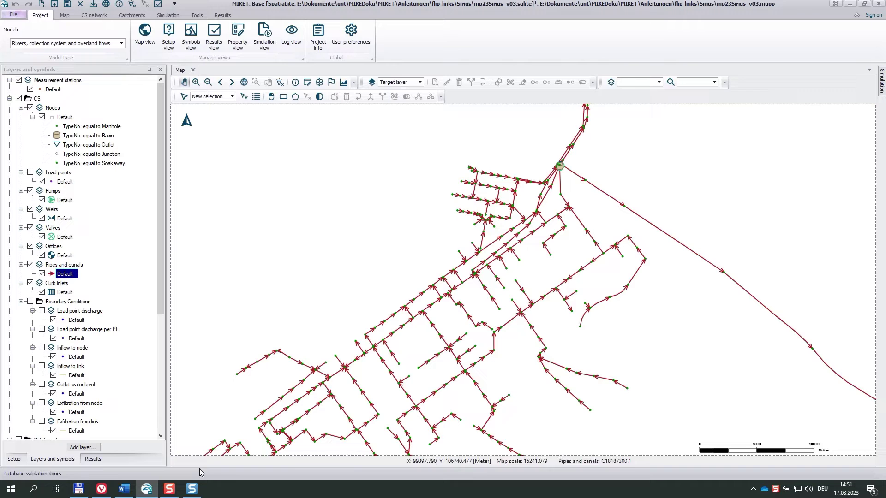
- Zoom into the left part of the network and set Pipes and canals as the target layer
click(196, 82)
drag(228, 422, 399, 292)
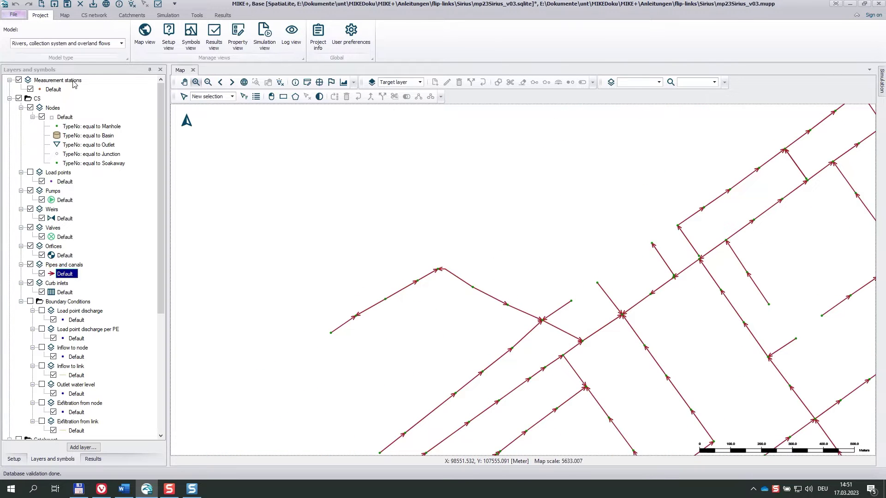
click(184, 82)
drag(453, 231, 352, 245)
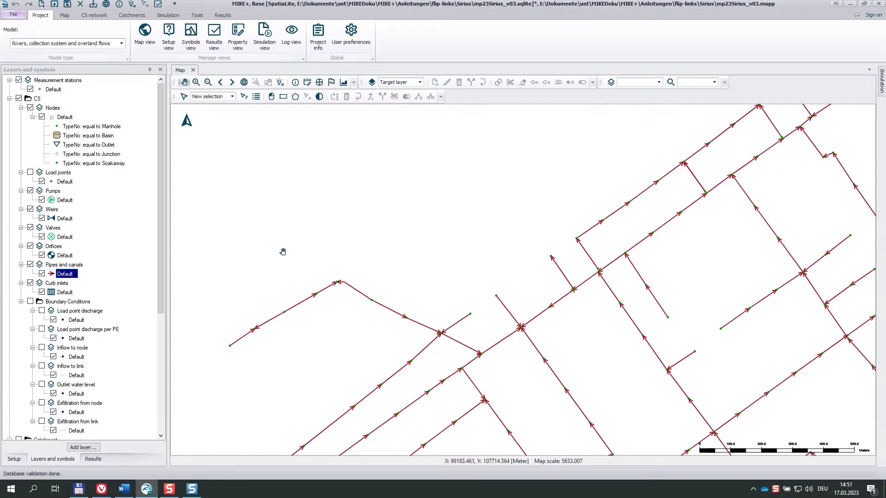
click(97, 16)
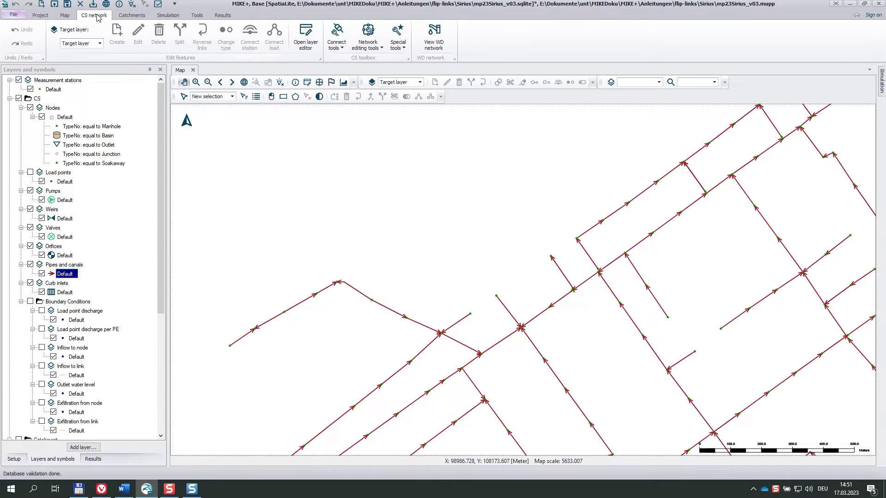
click(99, 44)
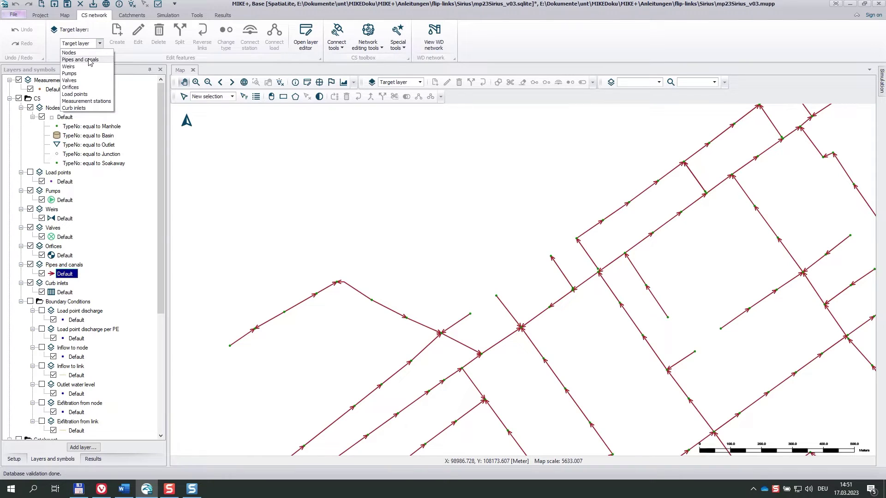
click(90, 60)
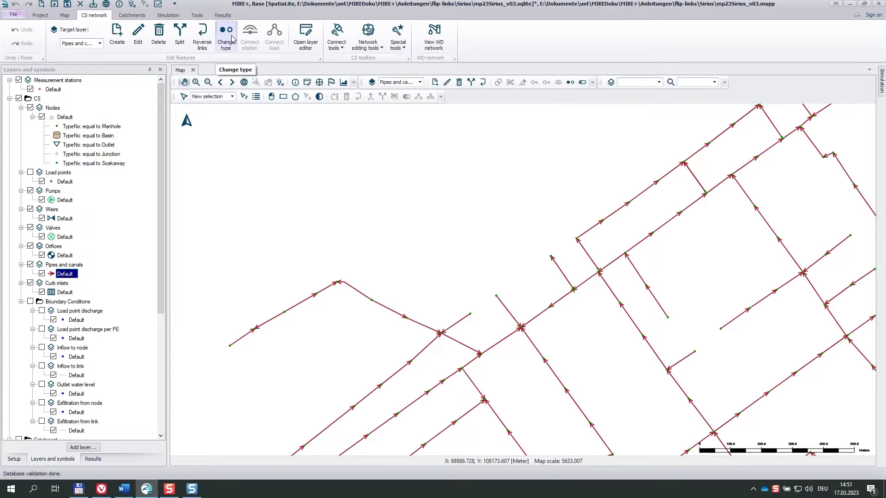
- Reverse pipe C18194101.2 together with its invert levels
click(203, 38)
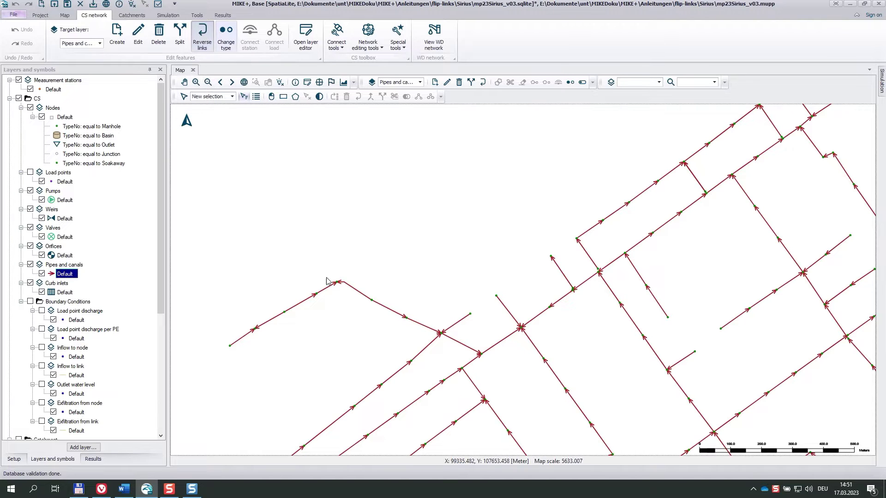
click(277, 321)
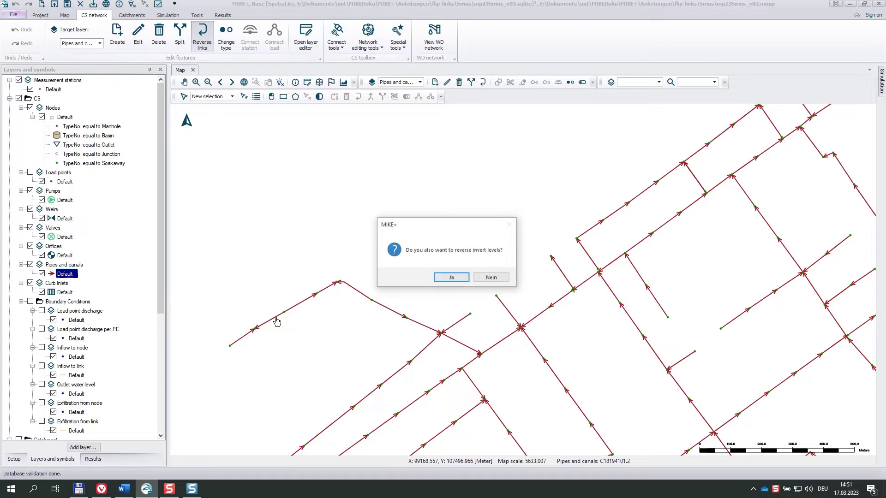
click(452, 278)
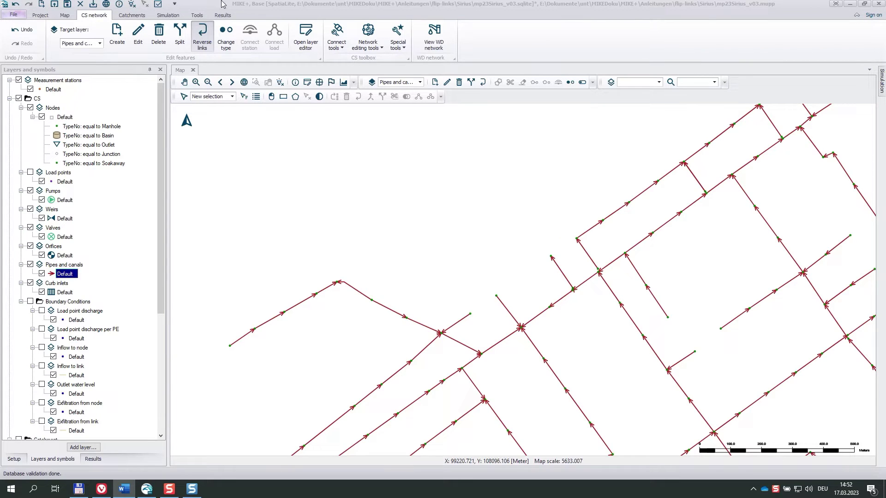
- Undo the reversal and draw a longitudinal profile from node C18194001 to C18194701
click(16, 5)
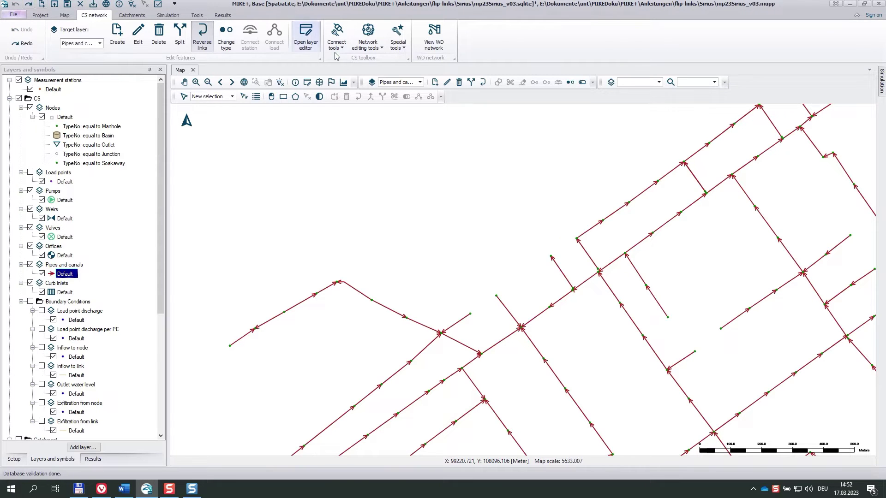
click(332, 82)
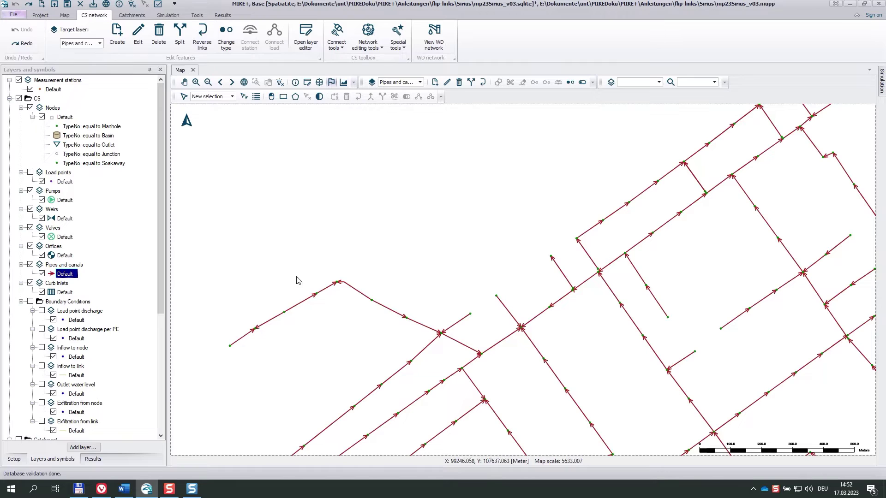
click(230, 347)
click(441, 333)
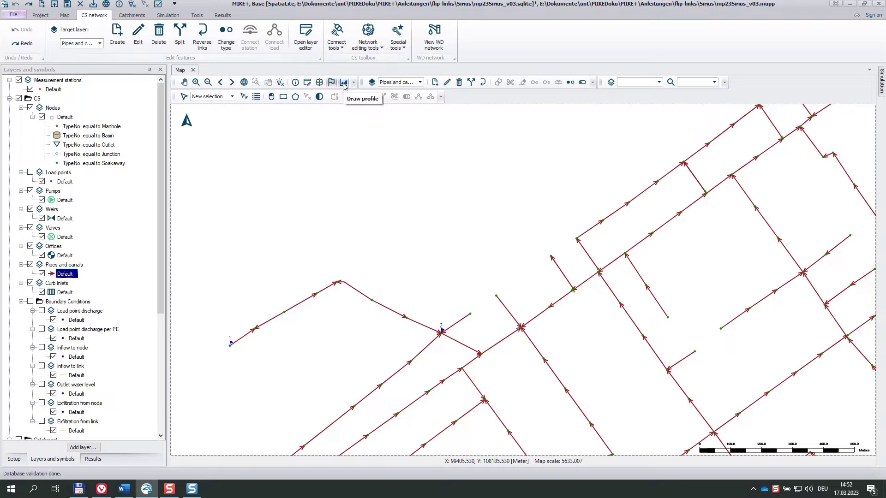
click(343, 84)
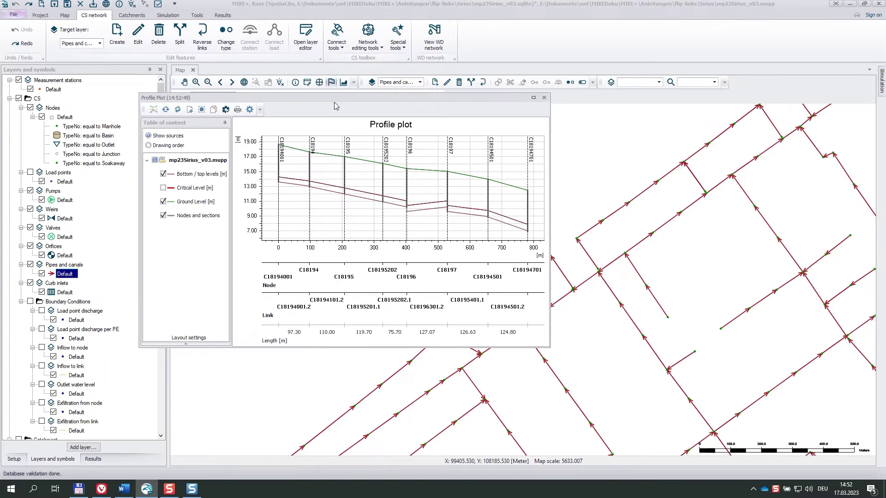
drag(334, 94, 674, 58)
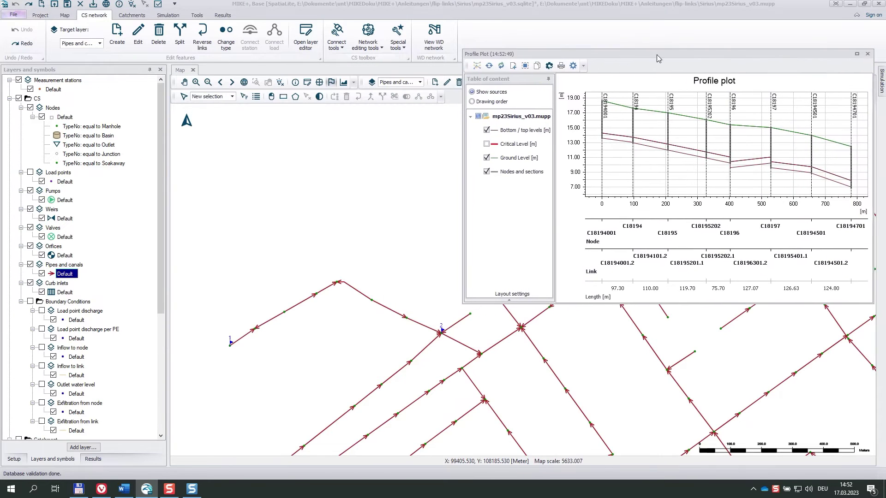
- Rectangle-select the pipe between C18194 and C18195 on the map
click(525, 66)
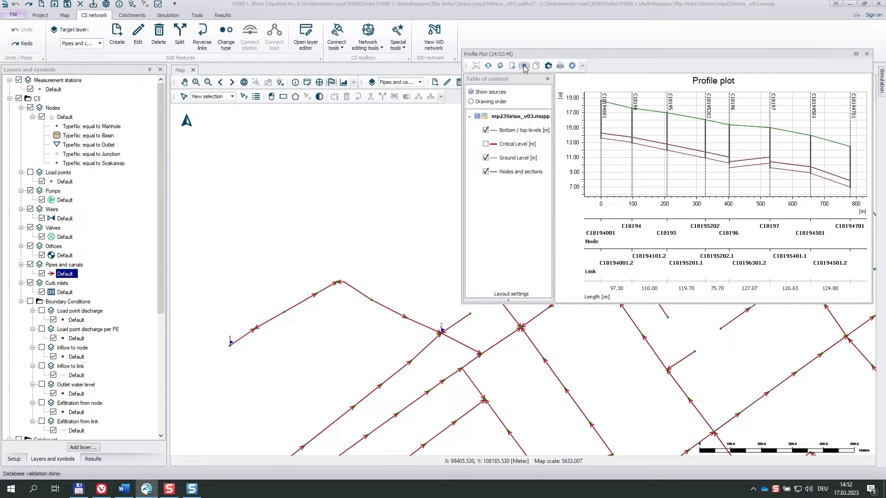
click(284, 96)
drag(275, 323, 274, 322)
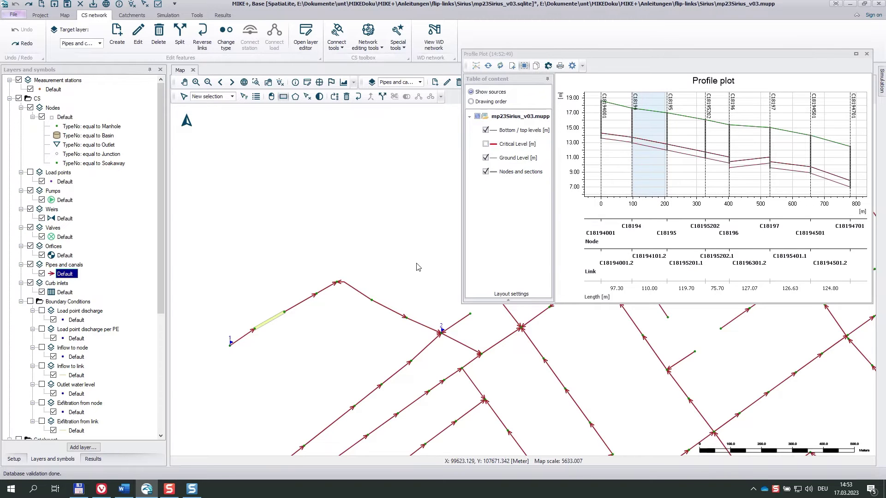
drag(358, 282, 347, 295)
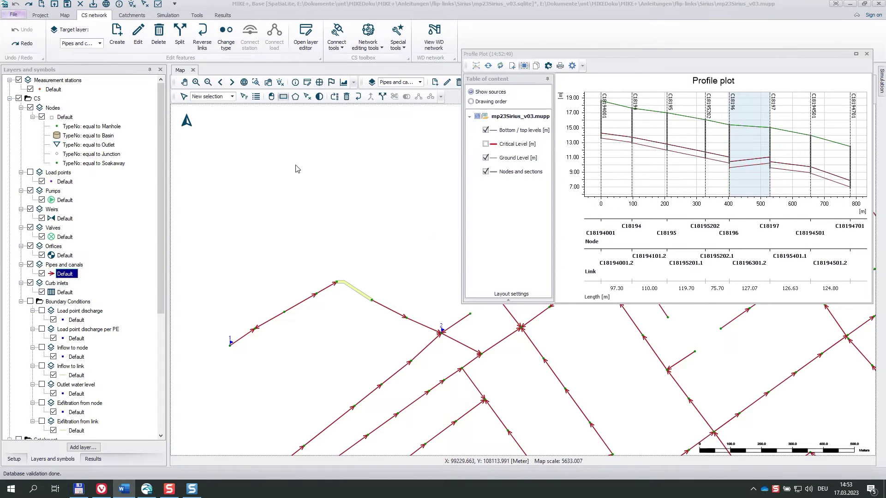
click(269, 320)
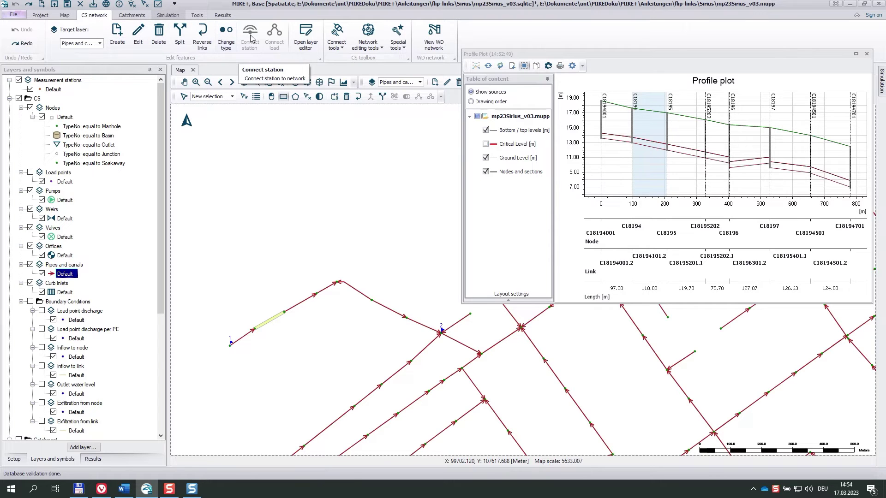
- Open the Pipes and canals editor floating over the map and clear the selection
click(306, 37)
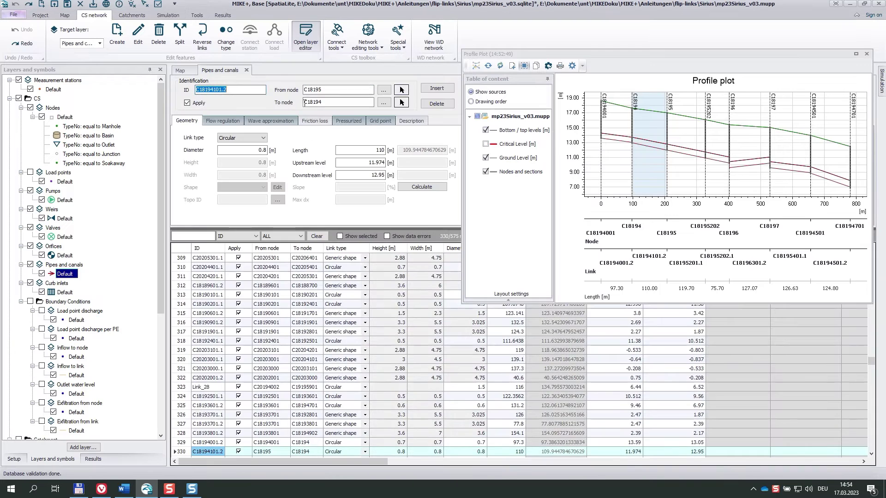
drag(235, 75, 537, 321)
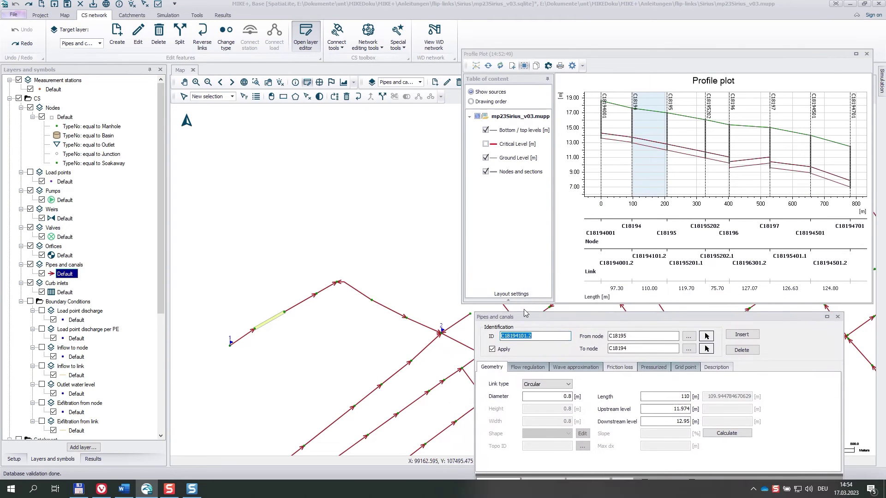
click(306, 96)
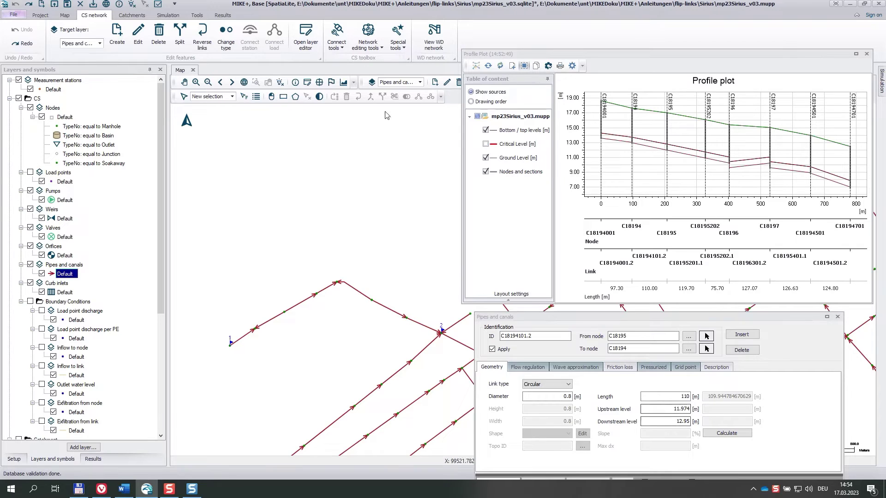
- Reverse pipe C18194101.2 with its invert levels and refresh the profile plot
click(202, 37)
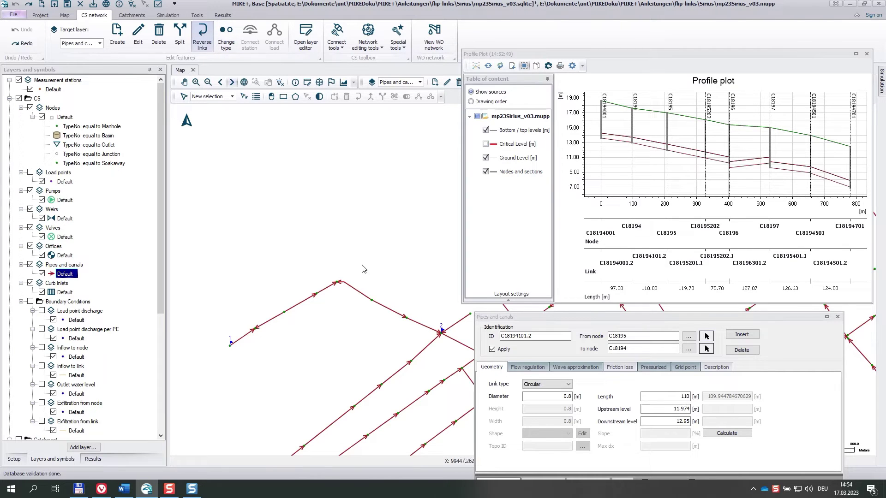
click(274, 324)
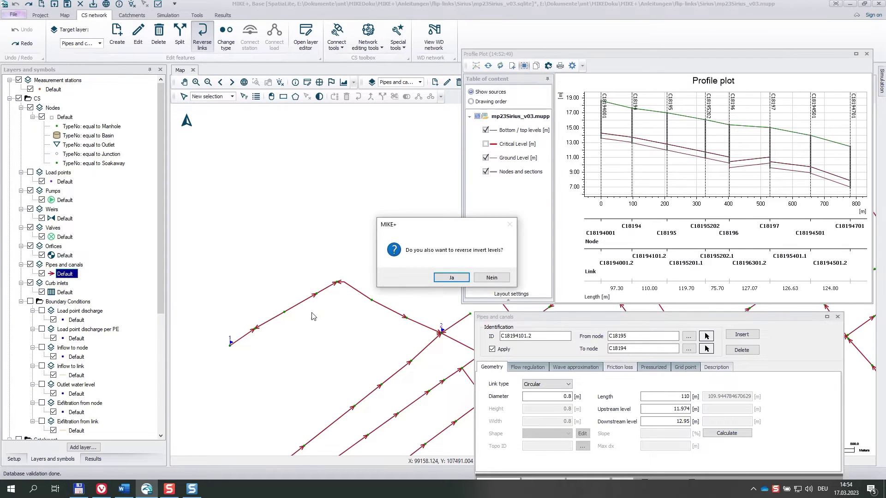
click(457, 278)
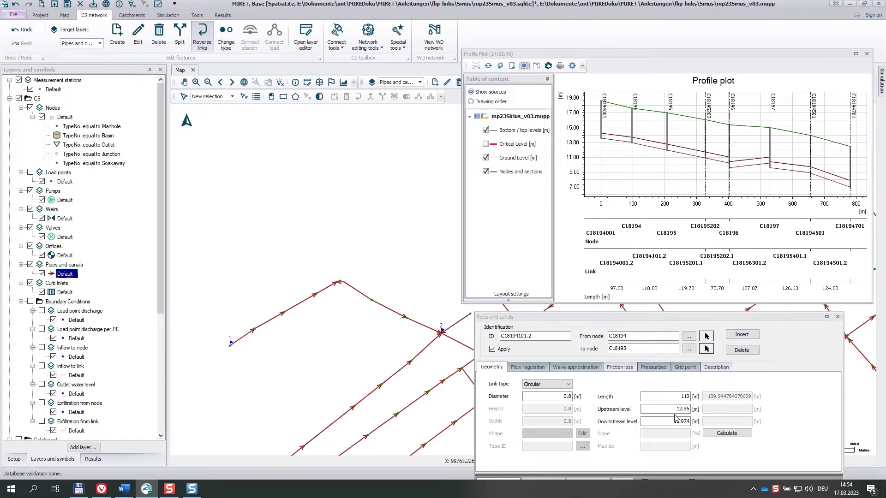
click(477, 67)
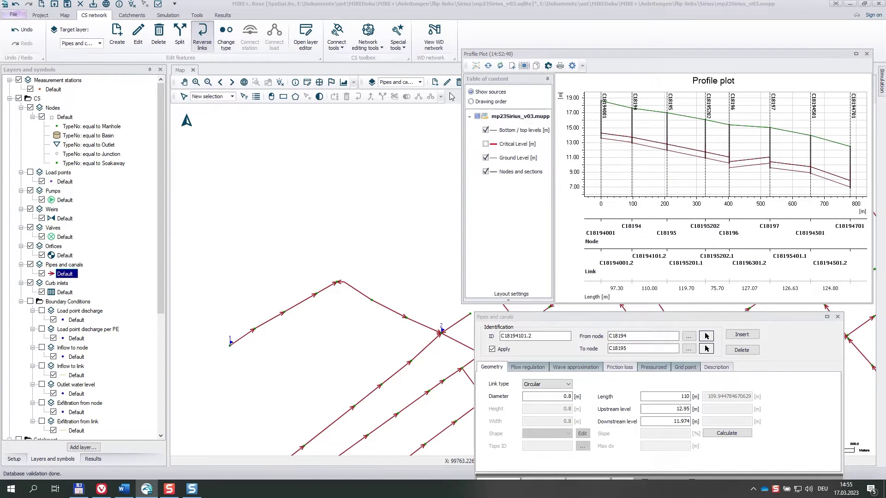
- Pick pipe C18196301.2 in the layer editor and check its upstream and downstream levels
click(305, 36)
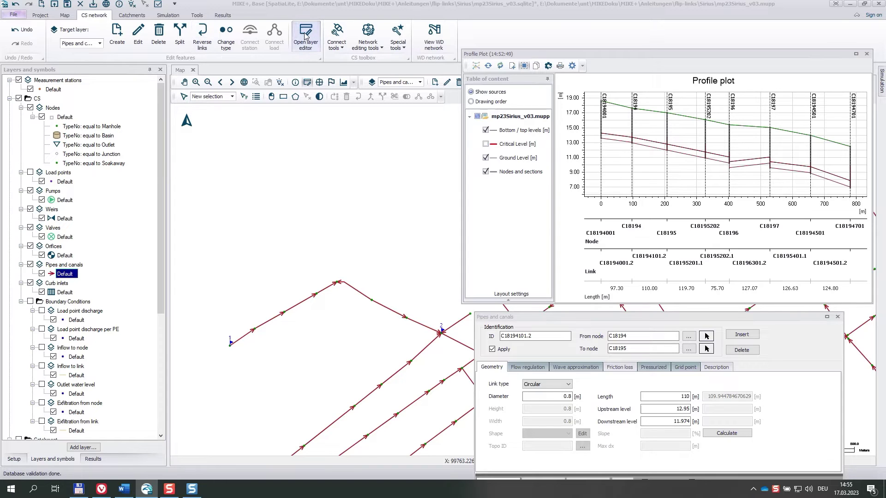
click(352, 291)
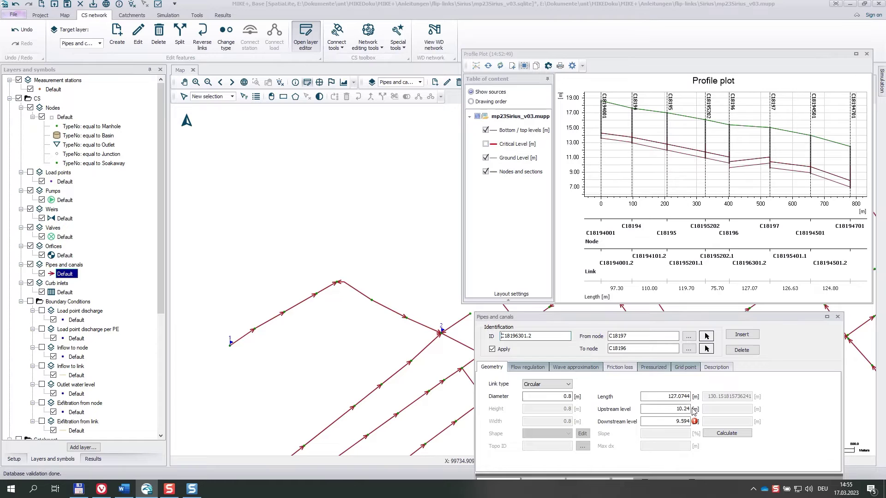
click(675, 409)
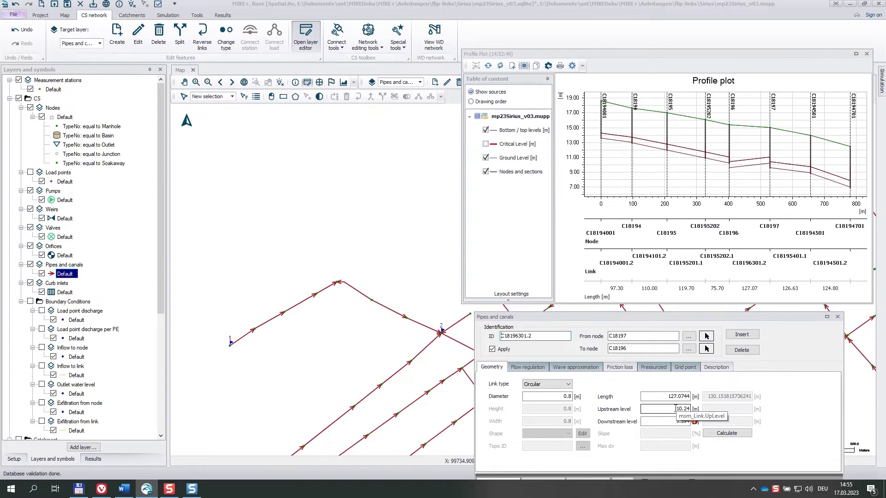
click(669, 422)
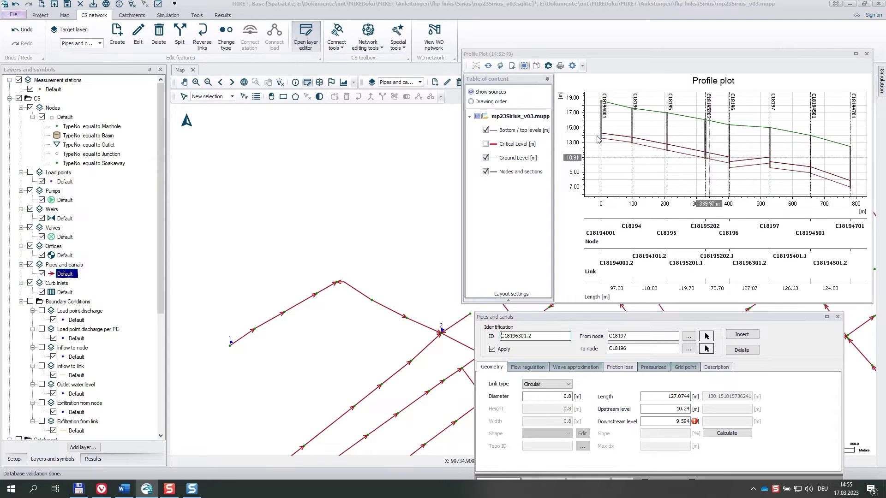
- Reverse C18196301.2 to run C18196 to C18197, keeping invert levels, and refresh the profile
click(203, 38)
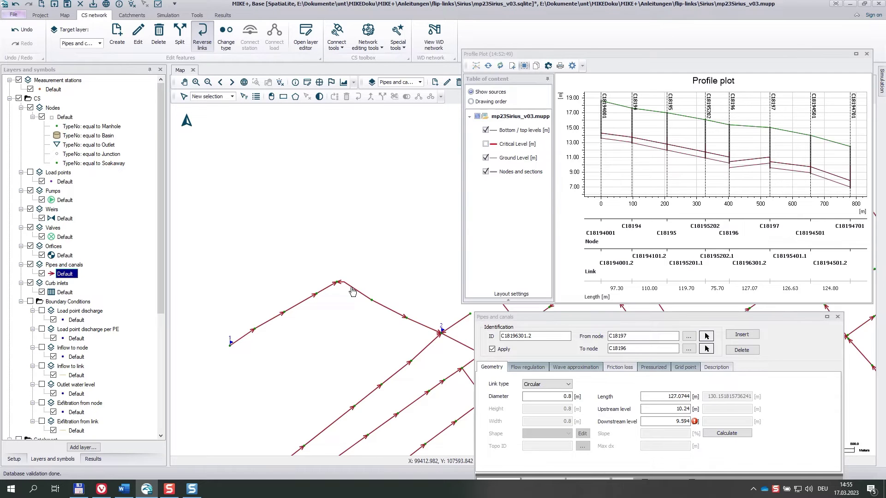
click(353, 291)
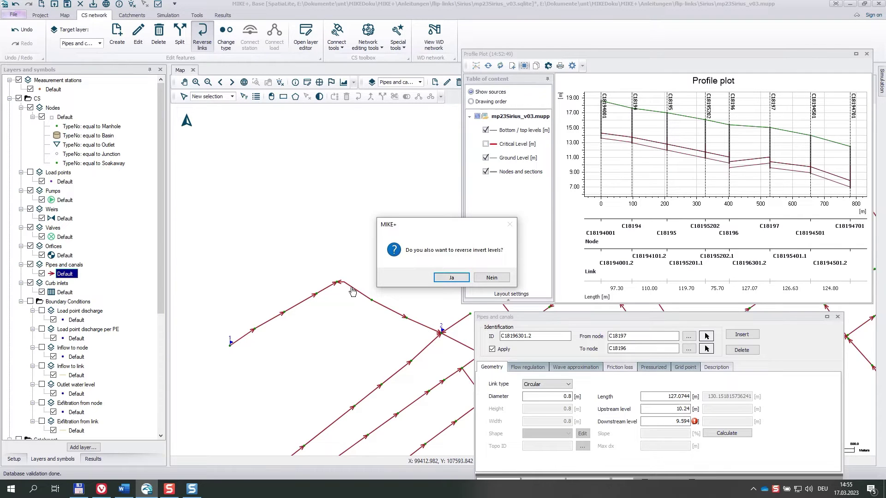
click(491, 279)
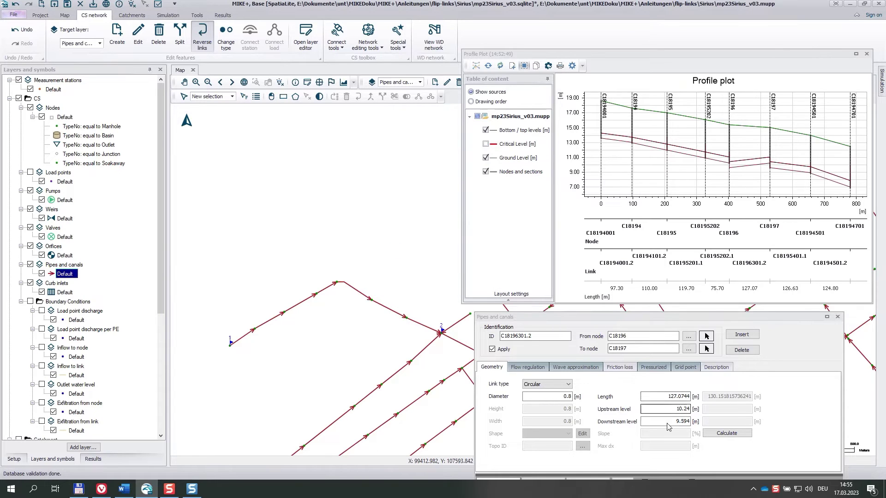
click(476, 66)
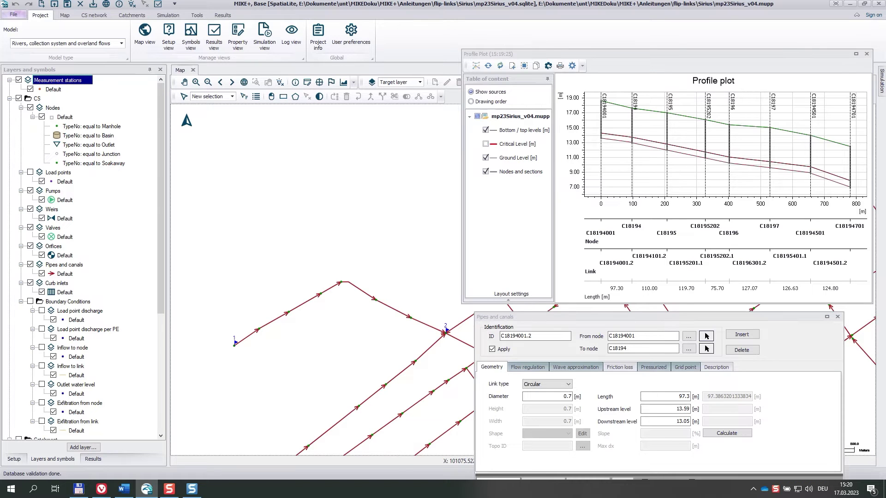
- Reverse the rectangle-selected C18194001–C18194 pipe with its invert levels, clear the selection, then undo it
click(283, 96)
drag(244, 334, 428, 265)
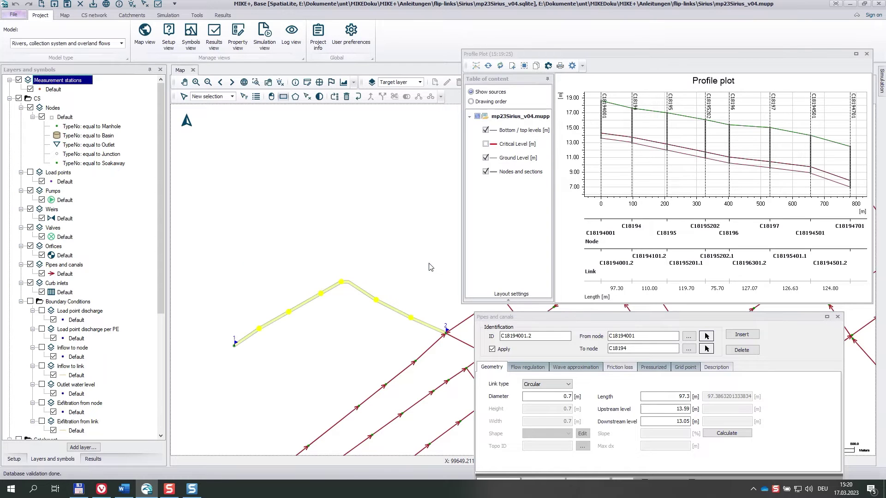
click(65, 16)
click(386, 26)
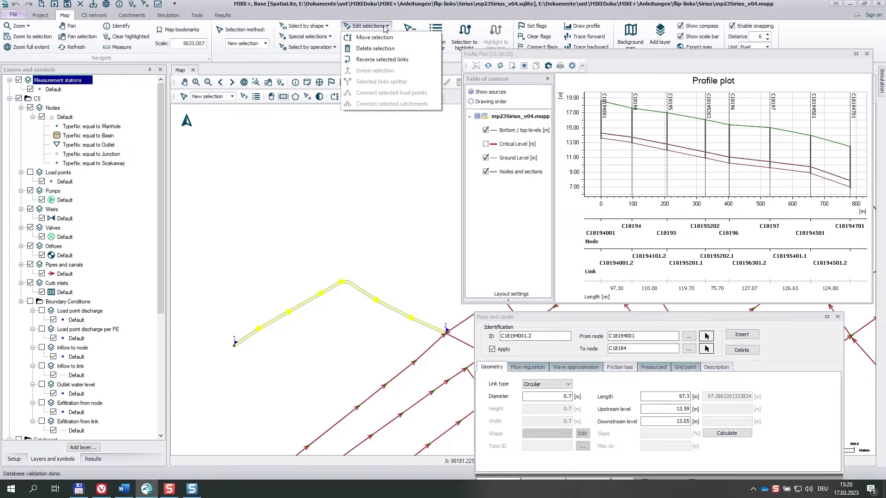
click(381, 61)
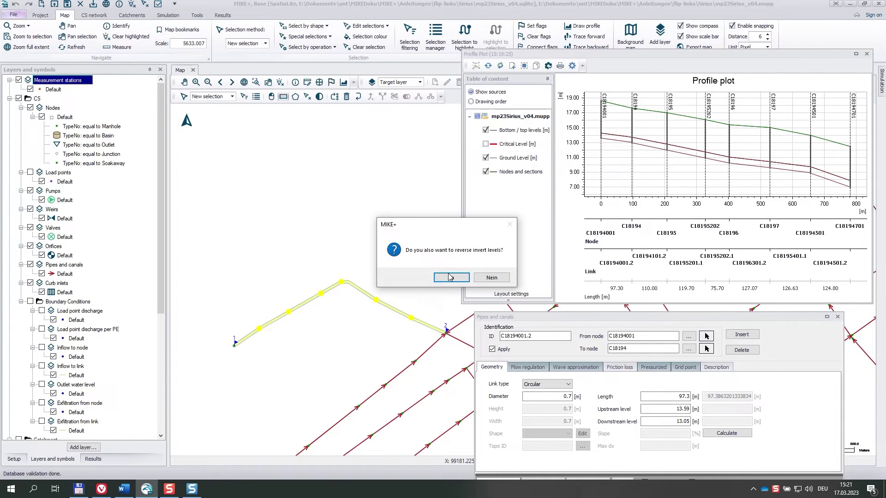
click(450, 277)
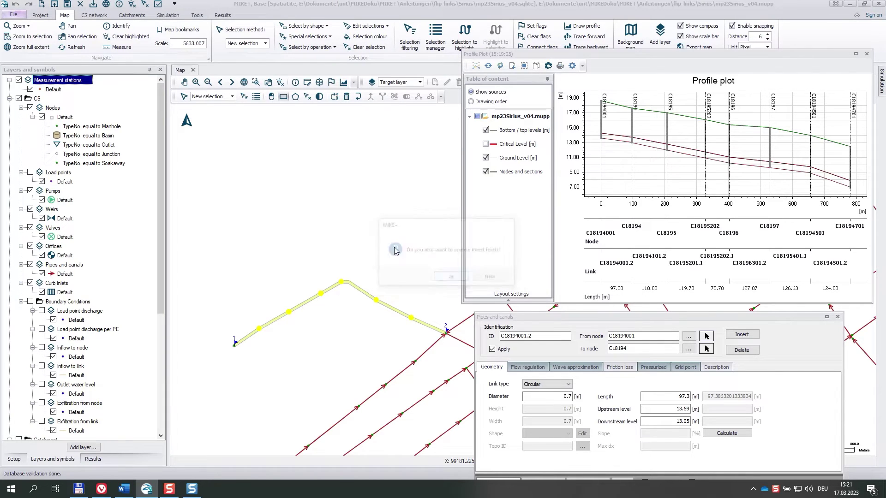
click(307, 97)
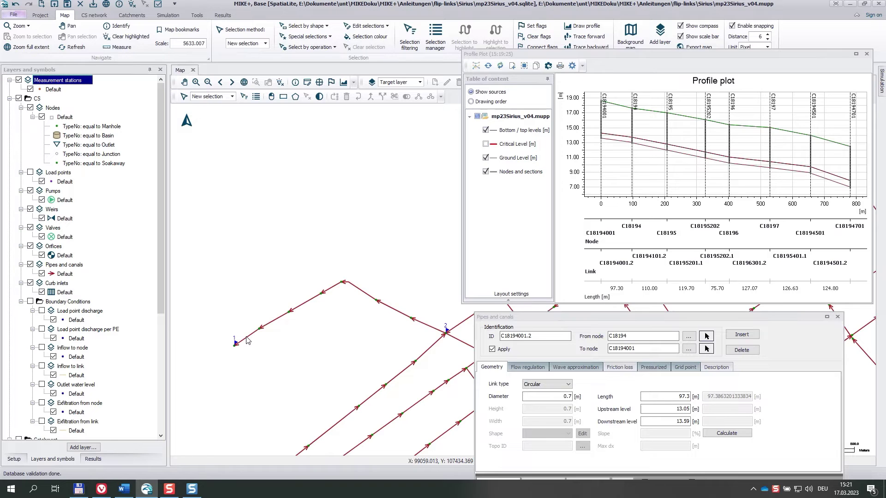
click(13, 6)
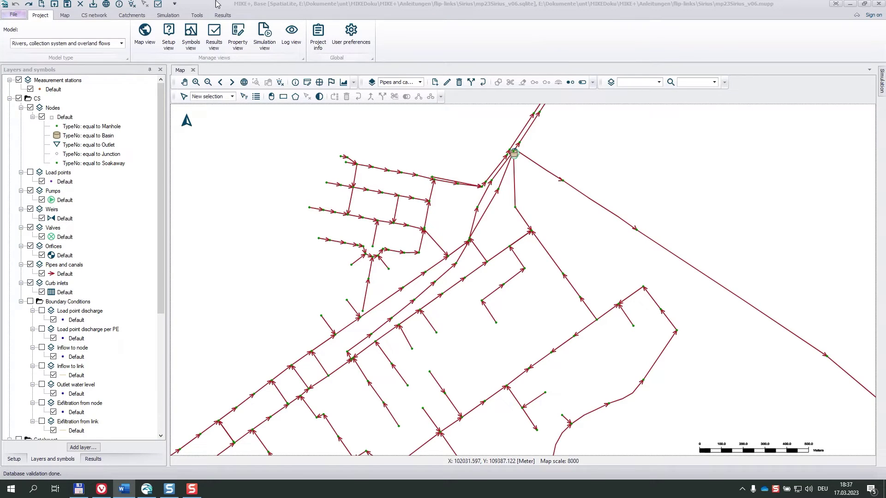
- Show the Map ribbon tools for selection, flags and tracing
click(64, 15)
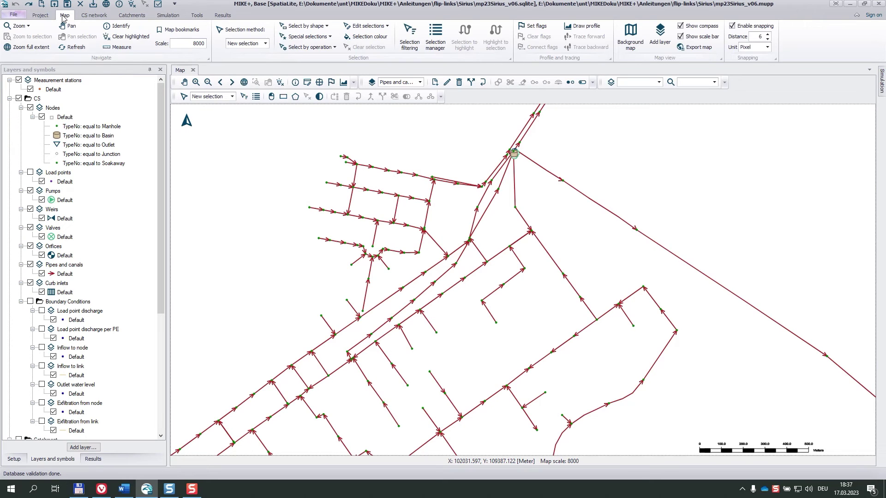
- Flag the pipe at the top of the network and trace backward to highlight its upstream pipes
click(538, 30)
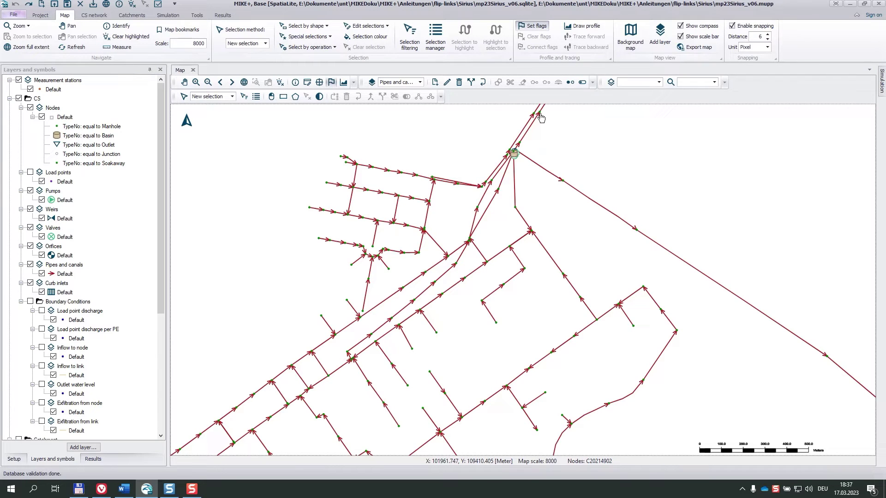
click(540, 116)
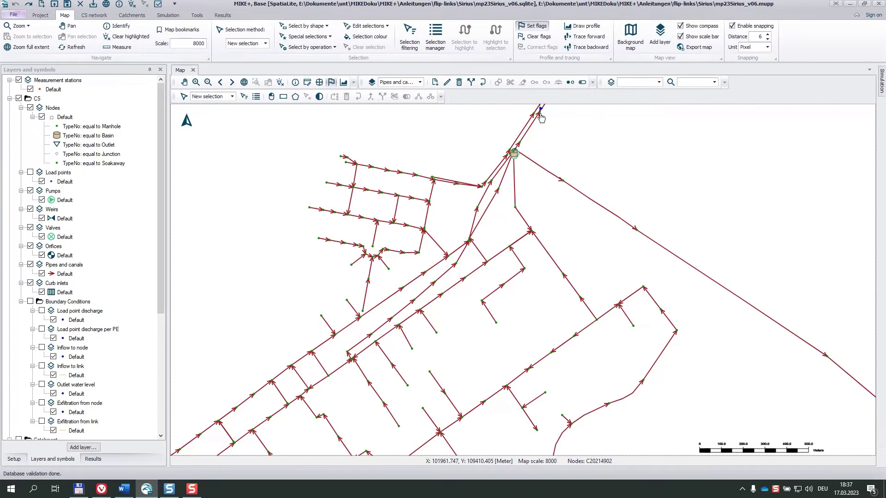
click(588, 49)
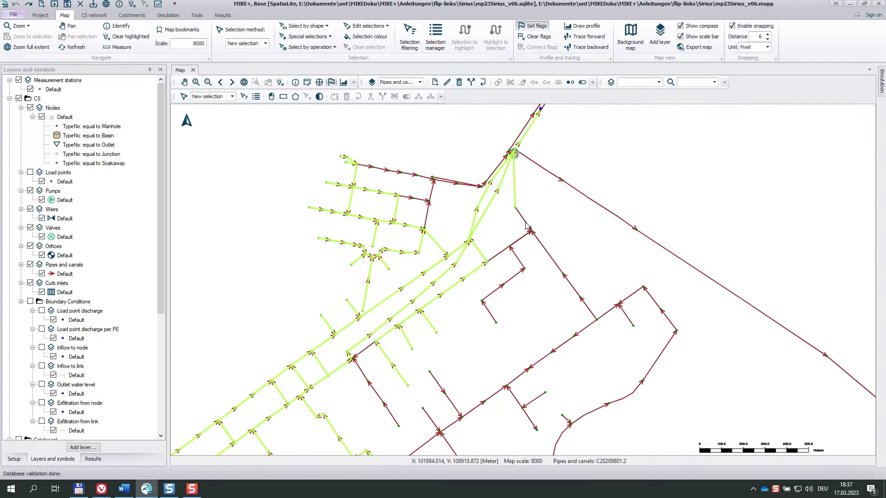
- Reverse the pipe below the outlet node and retrace backward from the flag to include its branch
click(92, 16)
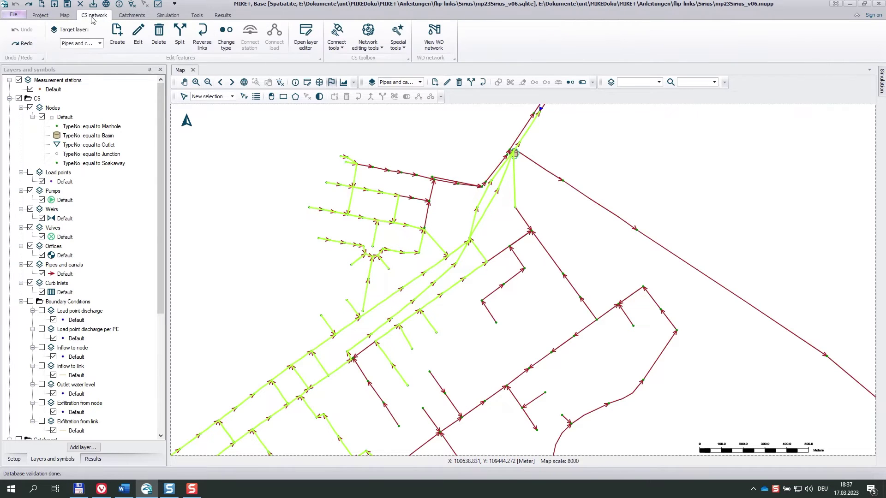
click(203, 37)
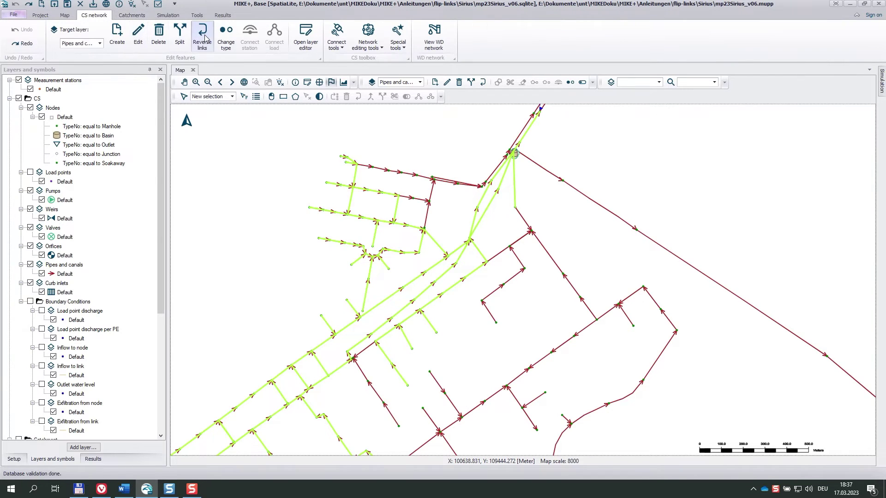
click(518, 227)
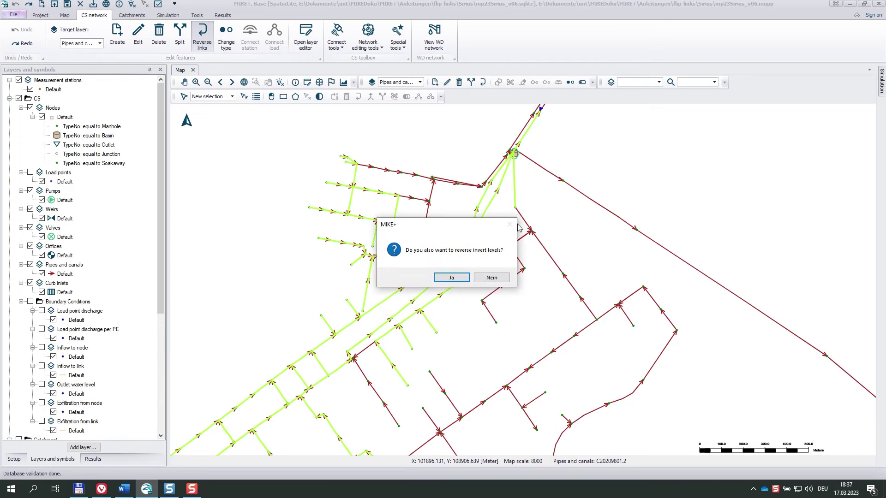
key(Return)
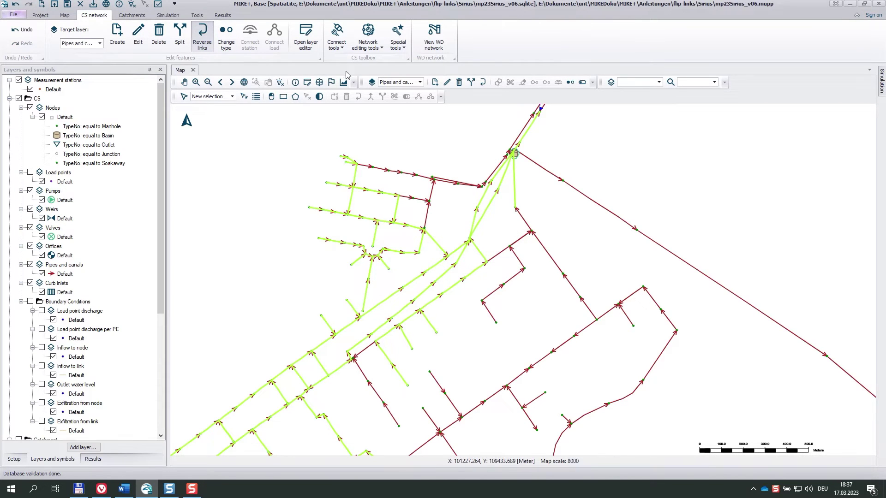
click(65, 16)
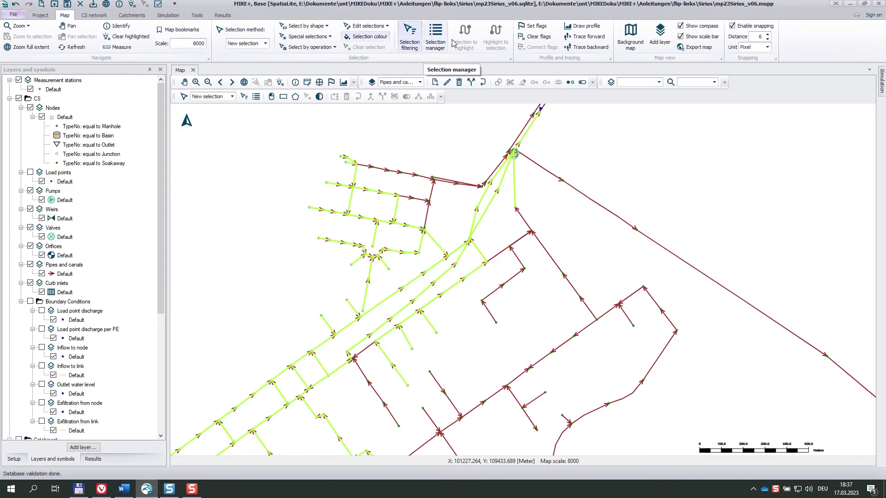
click(582, 50)
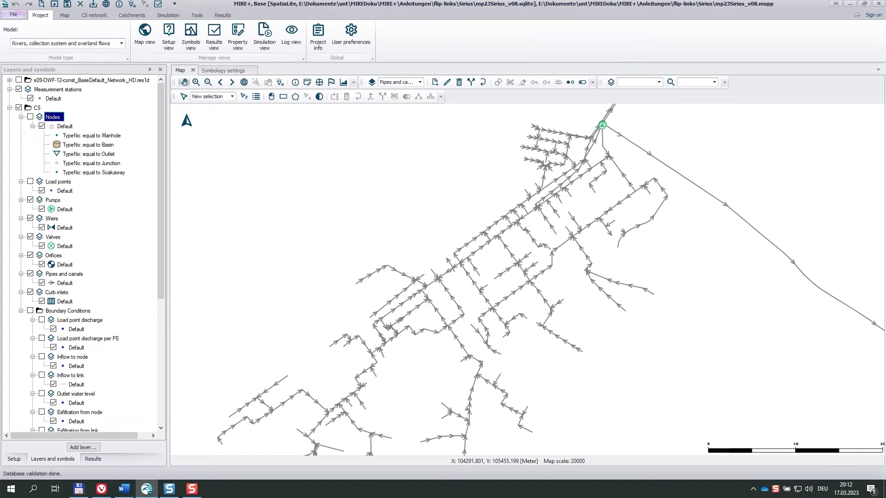
- Expand the s09 result layer and display its Discharge (Animation) colouring on the map
click(18, 82)
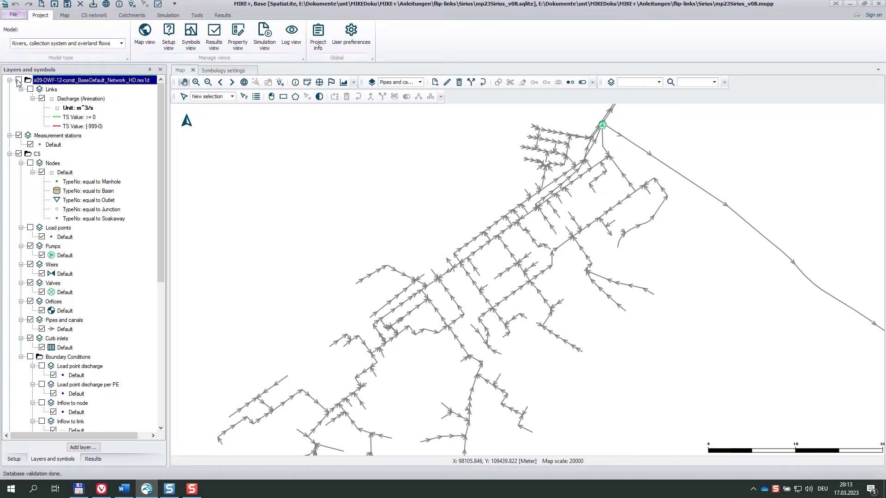
click(19, 81)
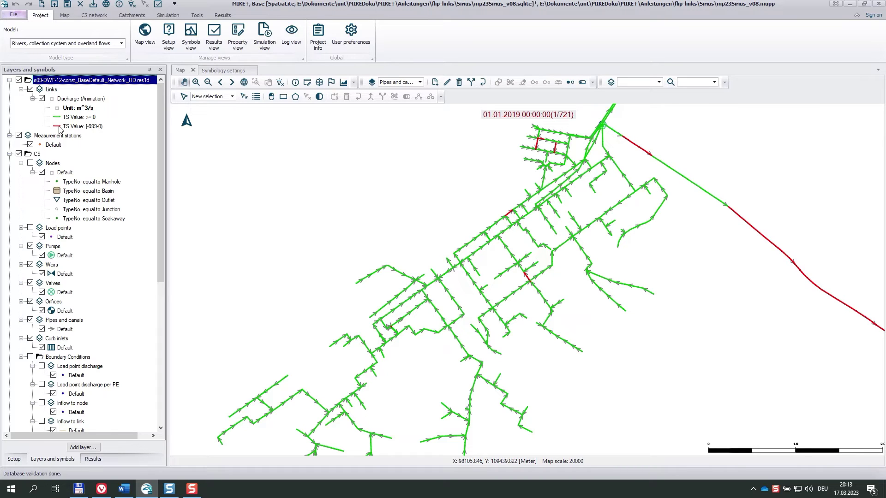
- Advance the discharge animation to the final time step, 01.01.2019 12:00 (721 of 721)
click(222, 15)
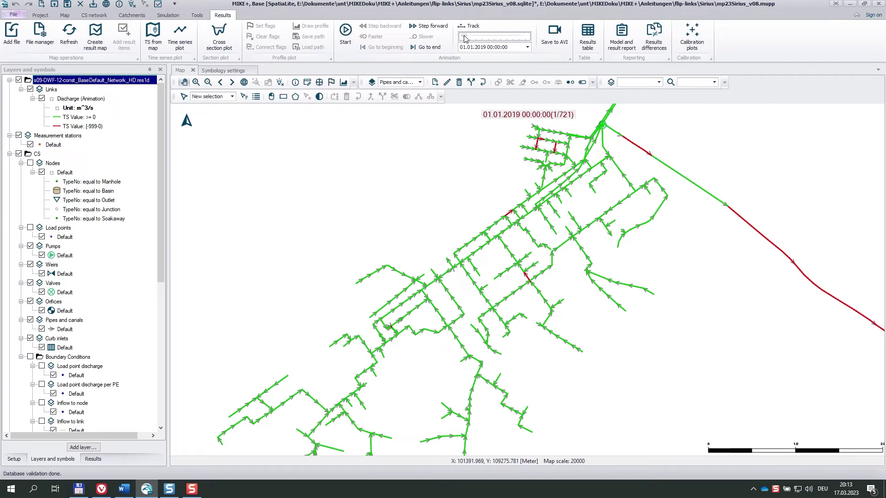
drag(465, 38, 530, 39)
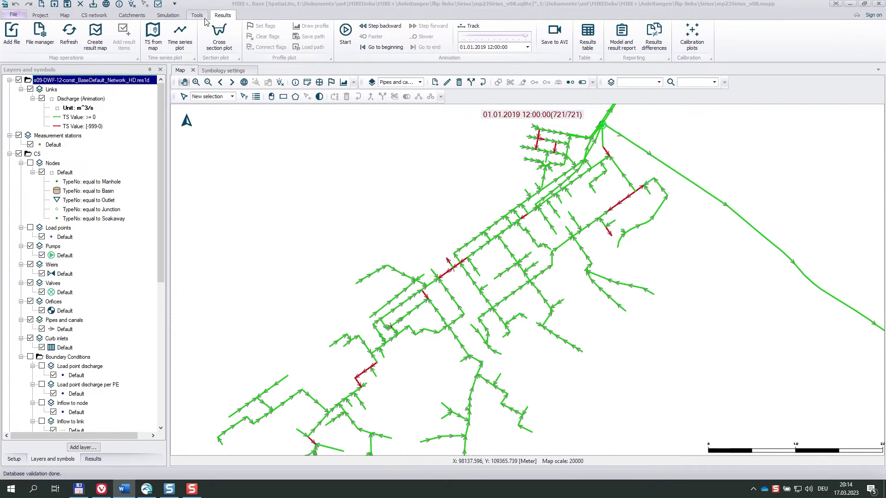
- Create a results table of Link Discharge covering all link locations in the result file
click(587, 37)
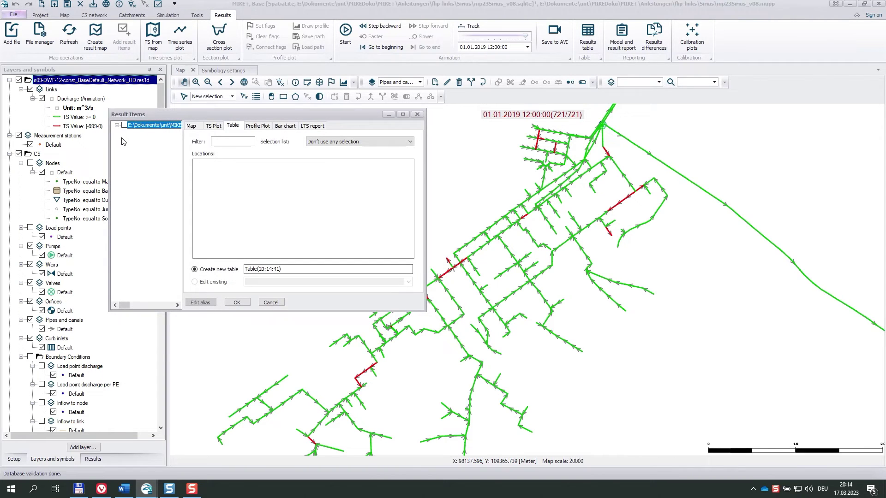
click(117, 126)
click(126, 140)
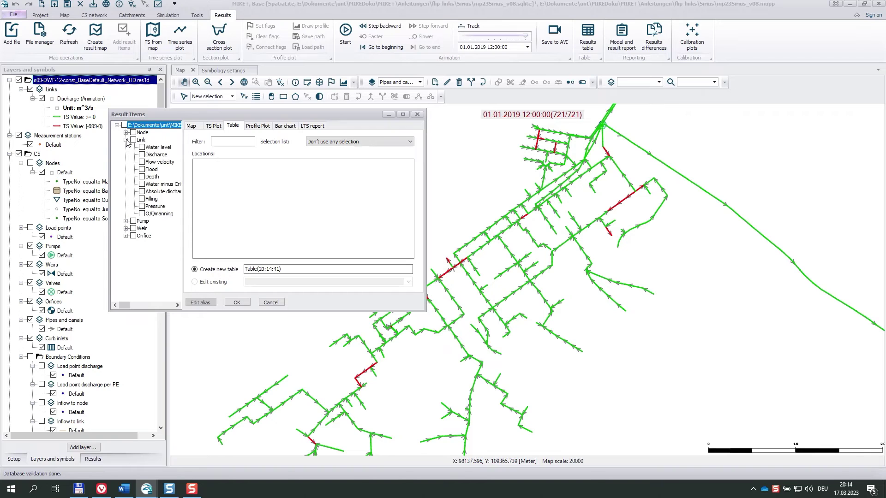
click(142, 155)
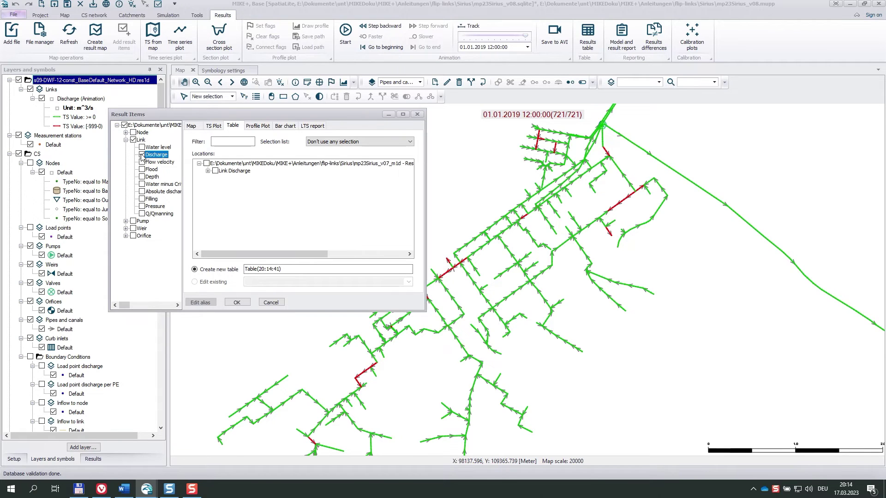
click(207, 164)
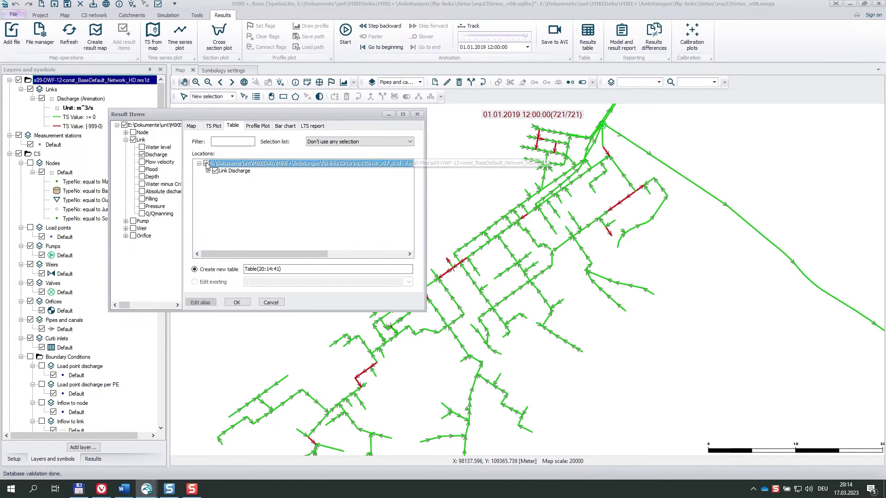
click(237, 302)
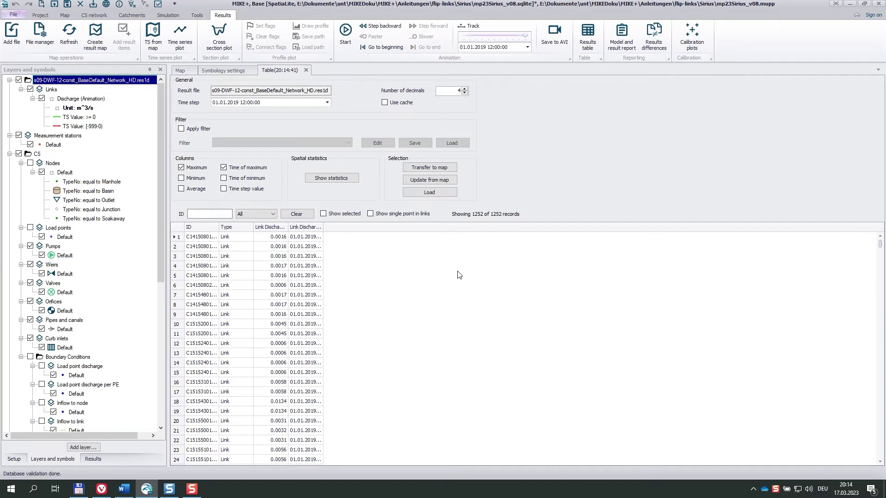
- Keep the 12:00:00 time step, leaving single-point-per-link display switched off
click(327, 103)
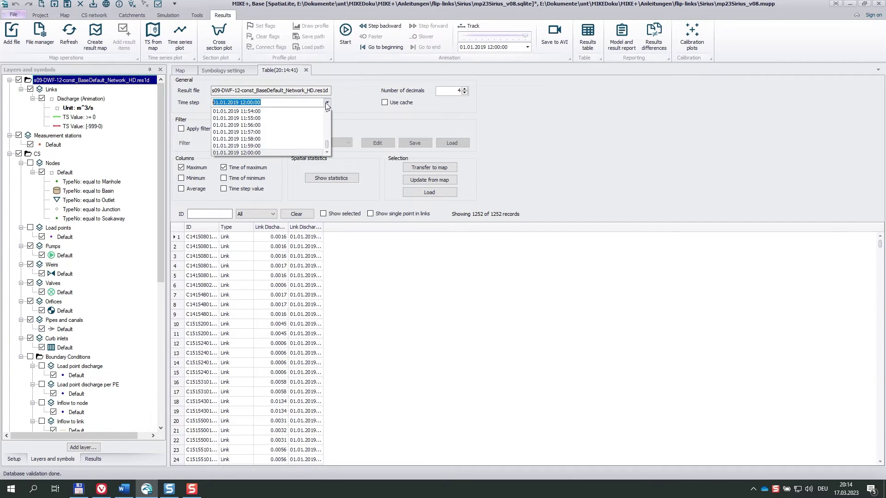
click(295, 157)
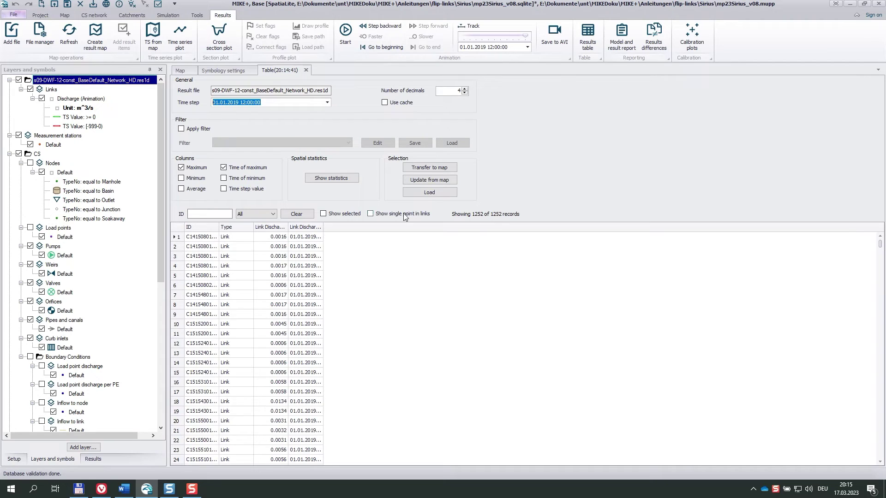
click(370, 214)
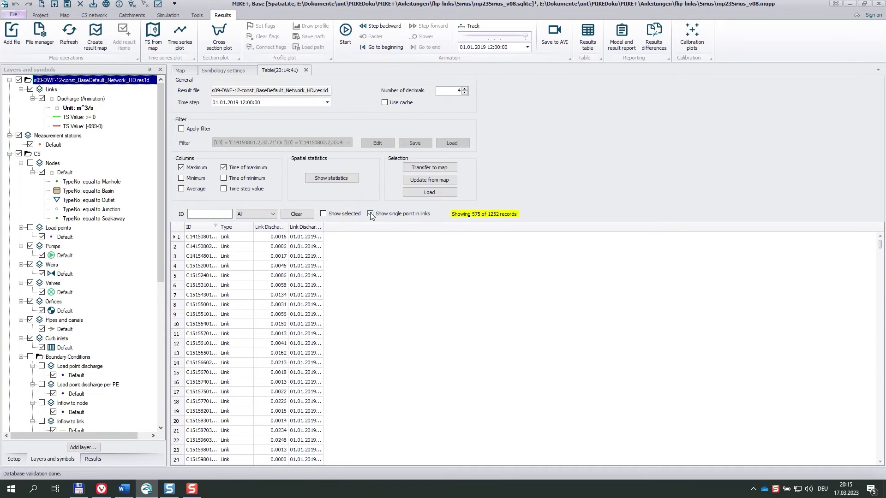
click(370, 213)
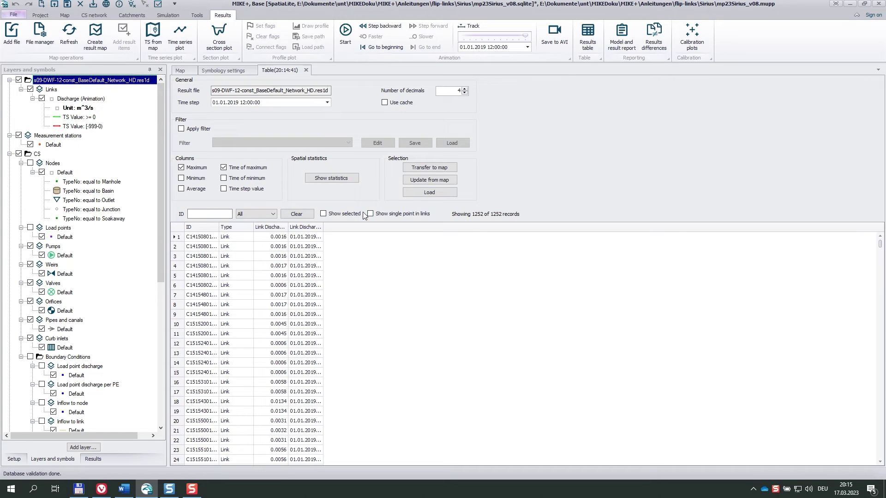
- Replace the Maximum and Time of maximum columns with the time-step discharge value
click(181, 168)
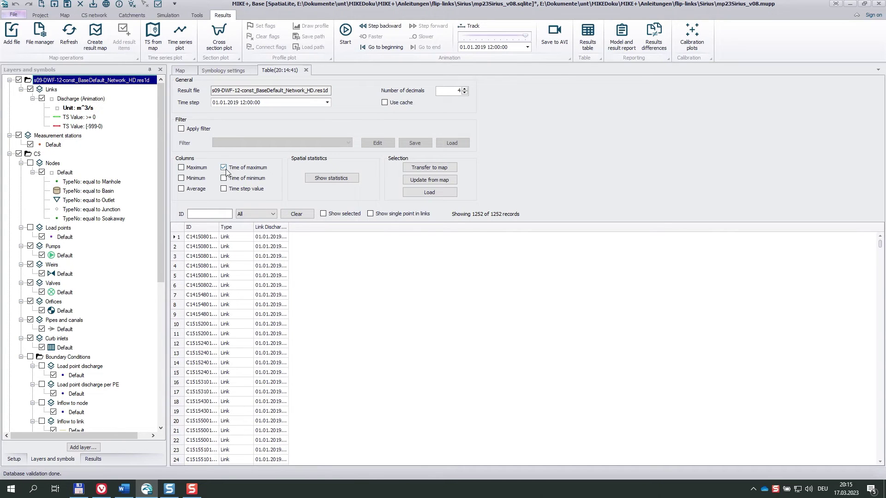
click(224, 168)
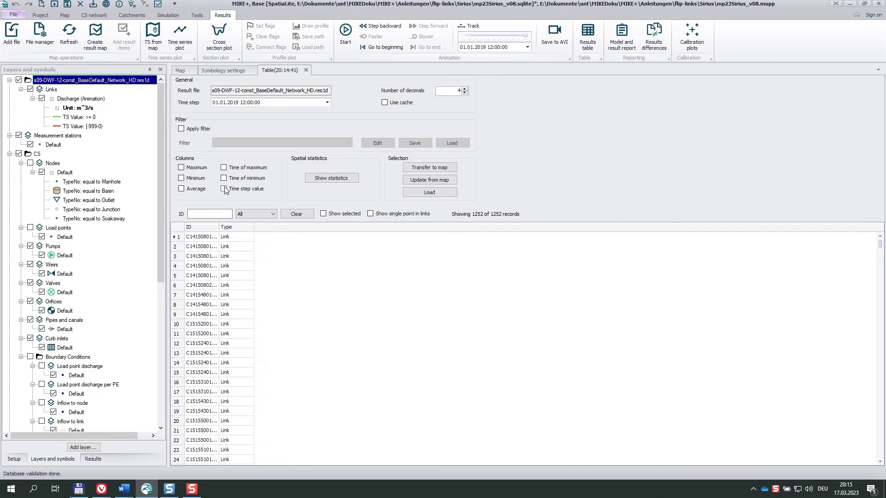
click(225, 189)
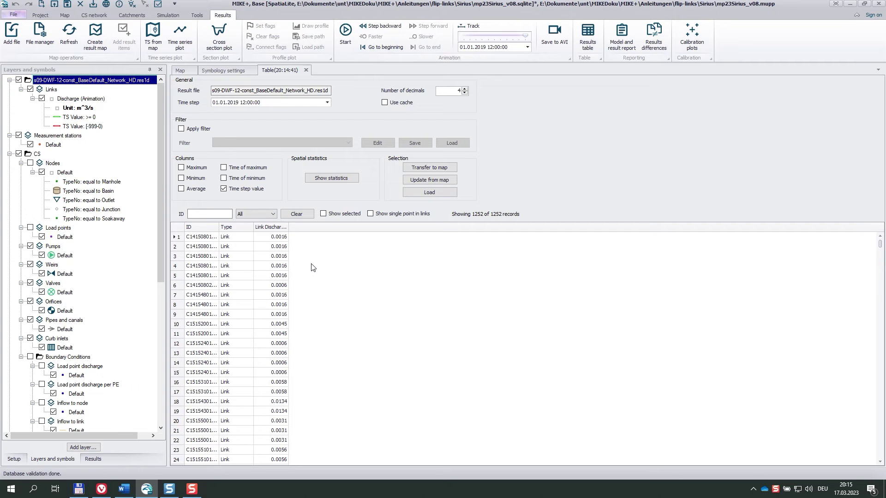
key(alt+Tab)
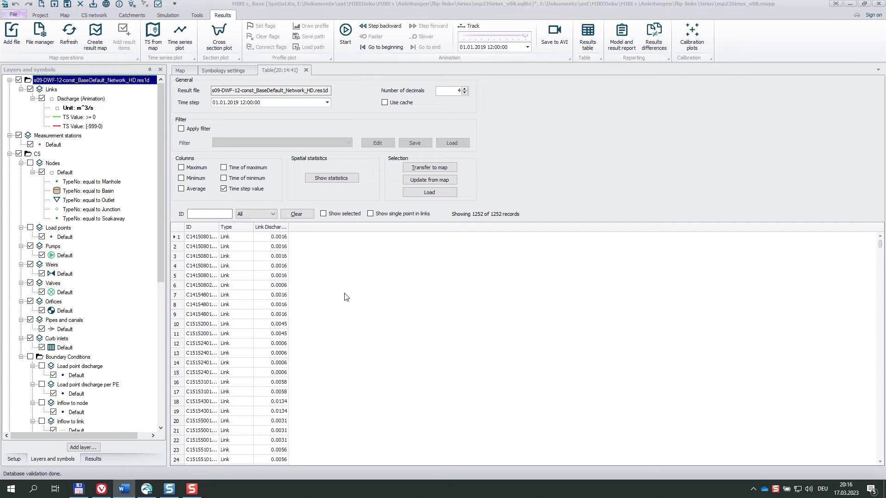
- Apply a visual filter 'Link Discharge is less than 0' to the results table
click(181, 129)
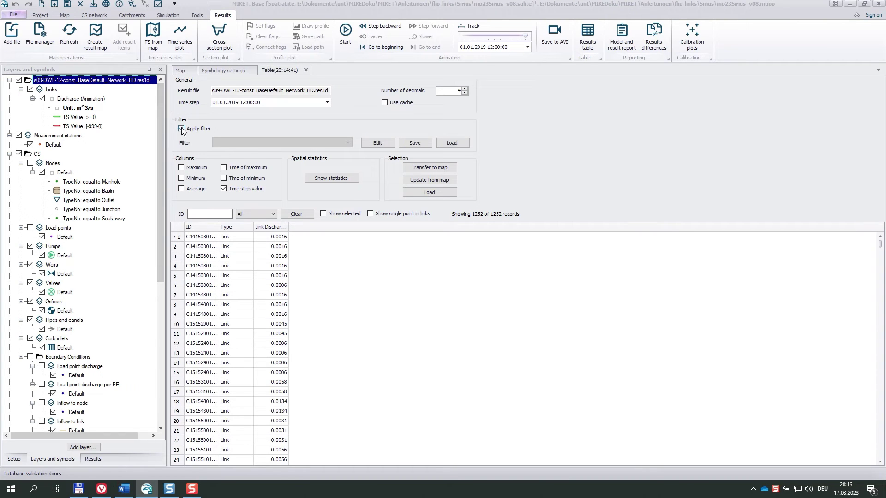
click(368, 143)
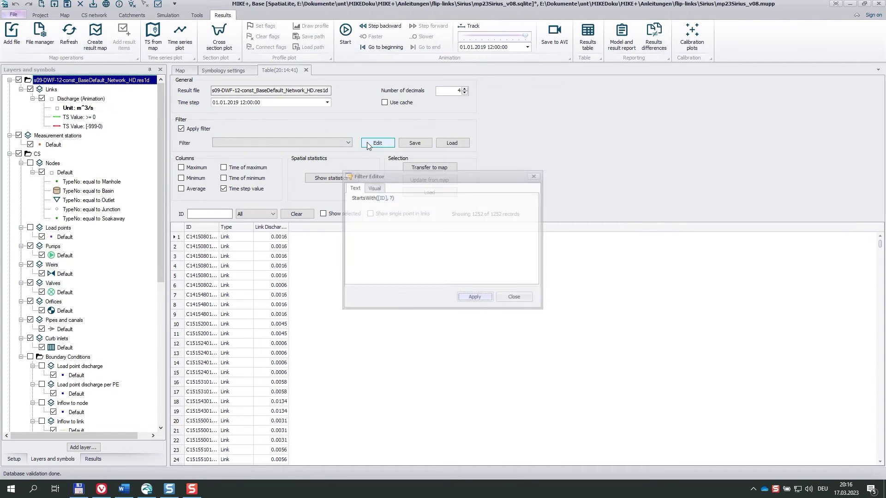
click(373, 188)
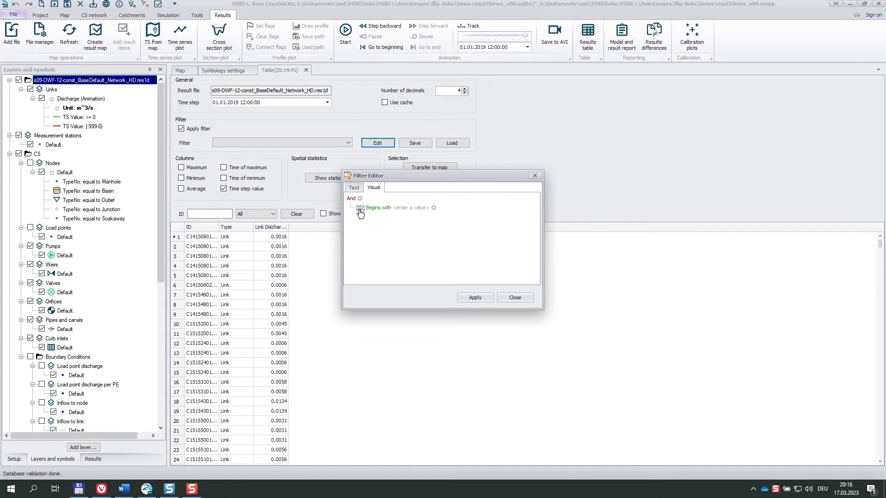
click(359, 208)
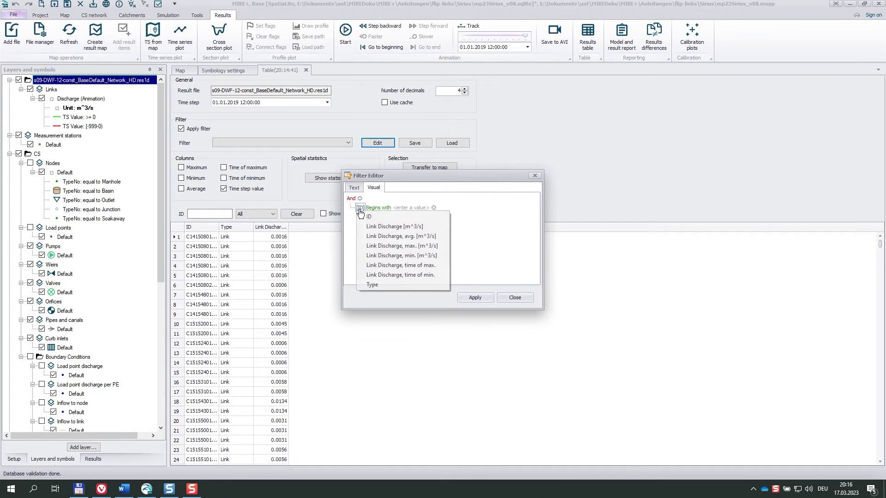
click(379, 228)
click(422, 208)
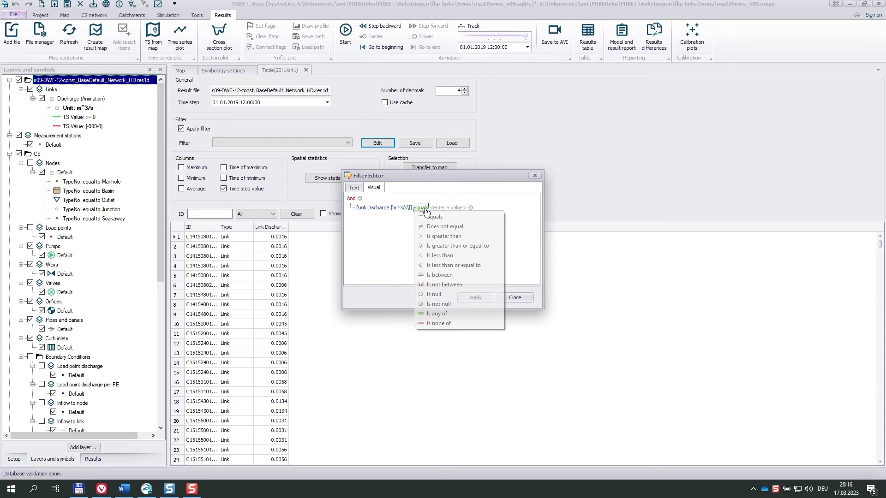
click(423, 256)
click(449, 210)
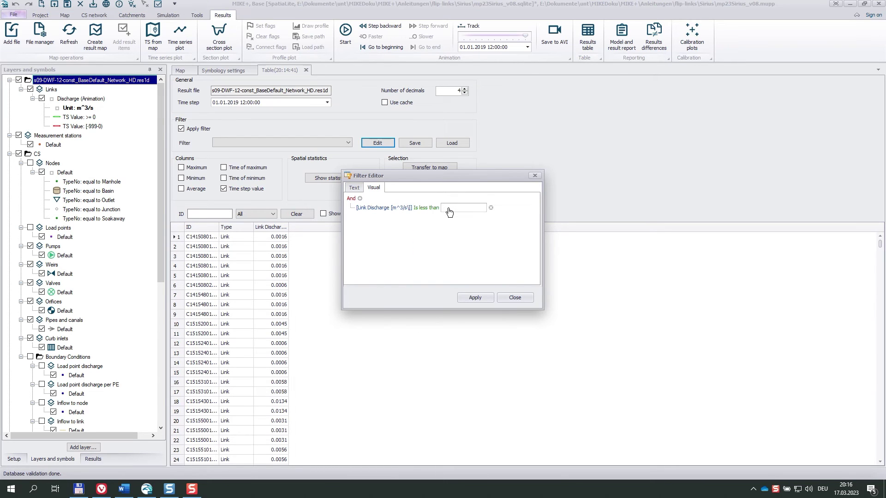
text(0)
click(470, 299)
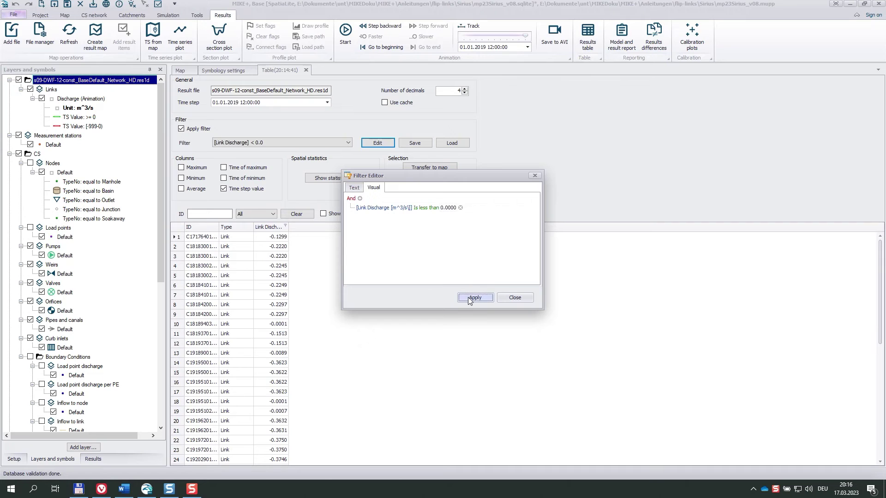
- Select all 49 filtered links, transfer them to the map, and return to the Map view
click(518, 299)
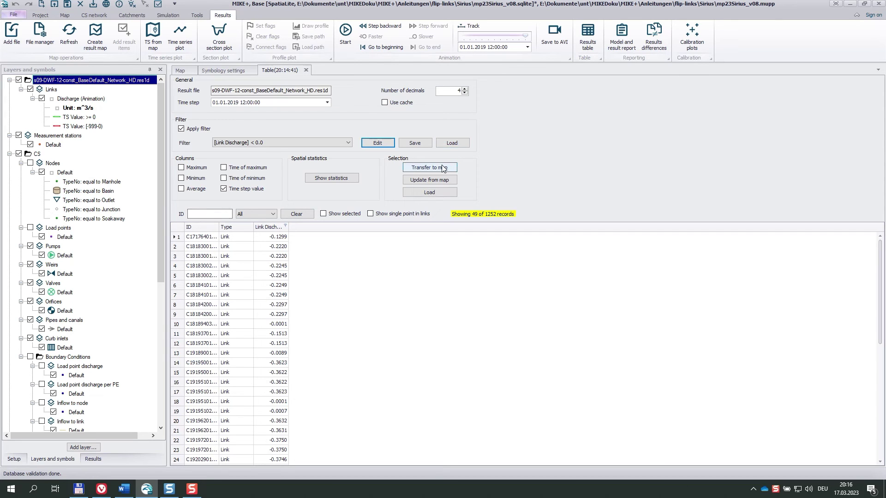
click(175, 228)
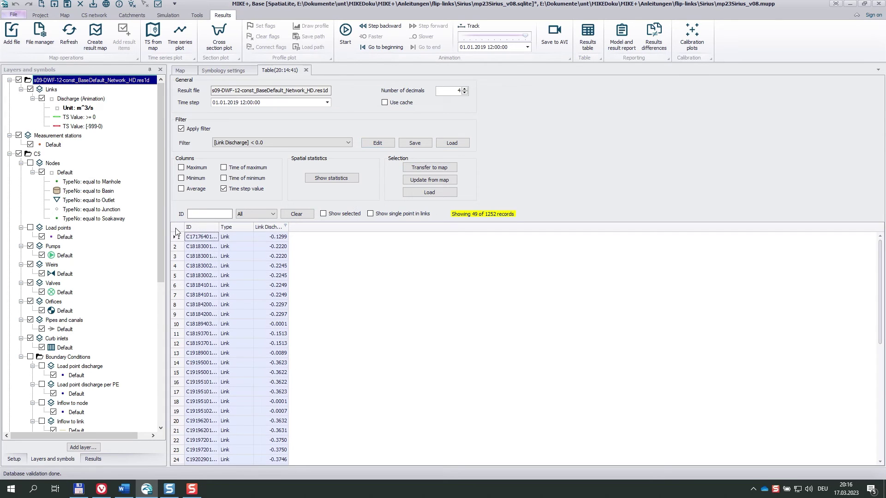
click(421, 171)
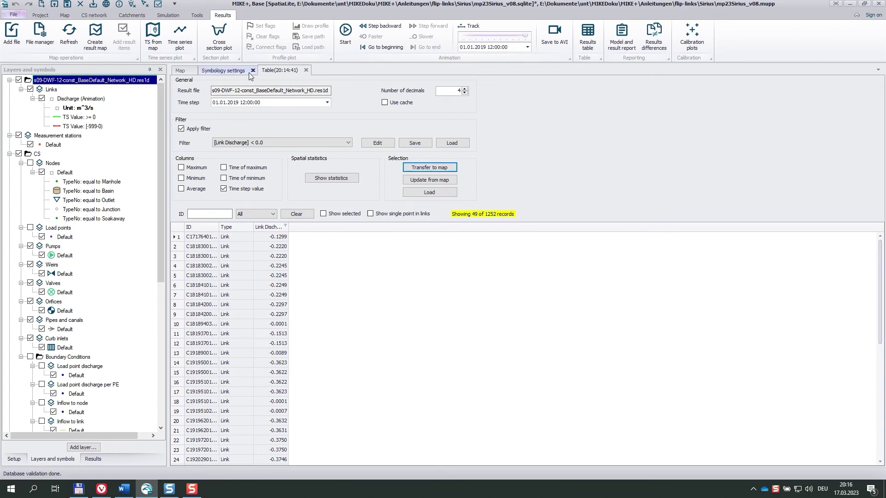
click(179, 71)
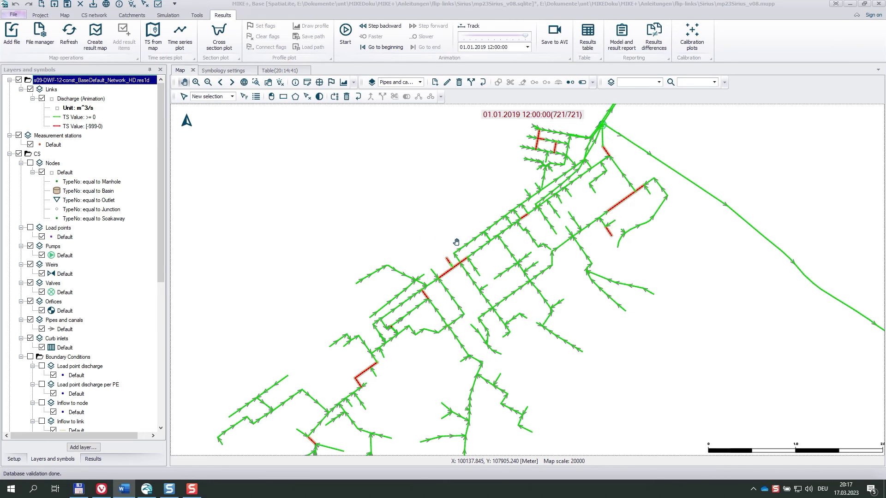
- Reverse the selected links with Reverse selected links, answering Ja to reverse invert levels too
click(69, 16)
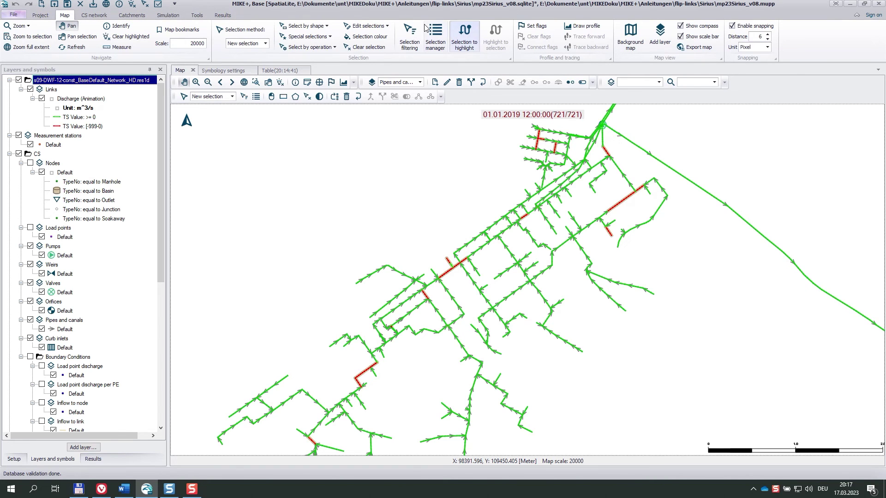
click(388, 27)
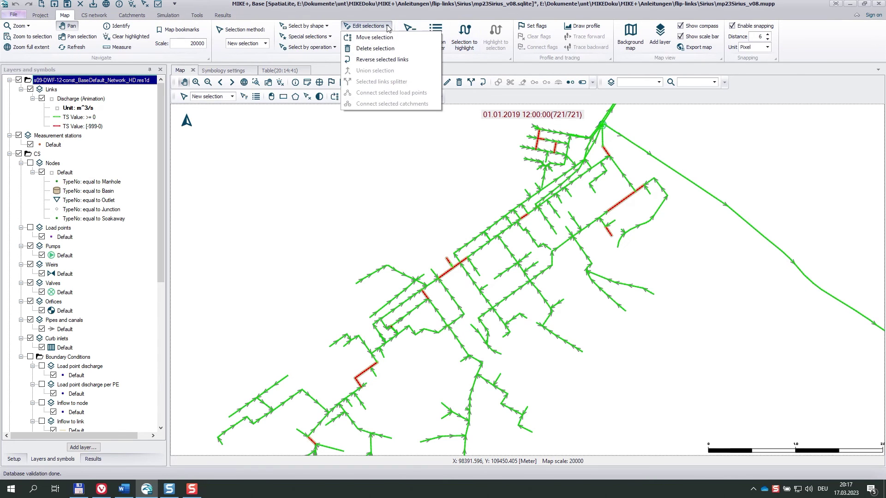
click(382, 64)
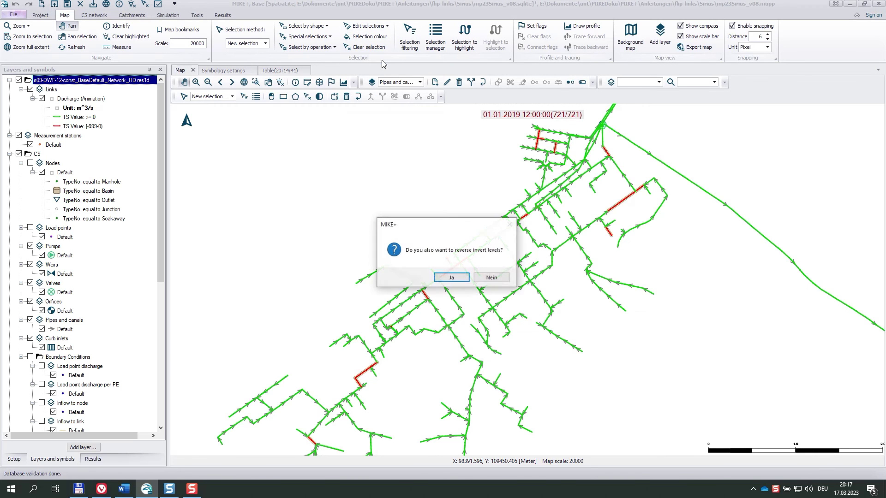
click(453, 279)
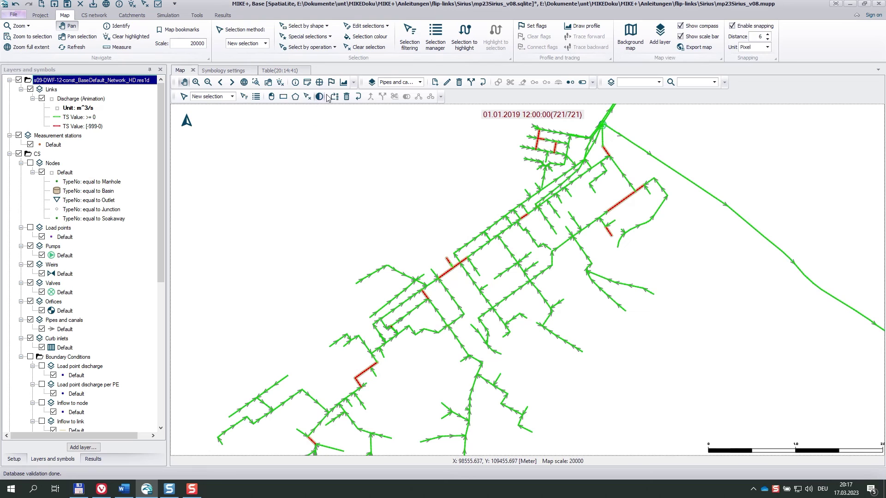
- Clear the link selection with Esc to view the reversed links on the map
key(Escape)
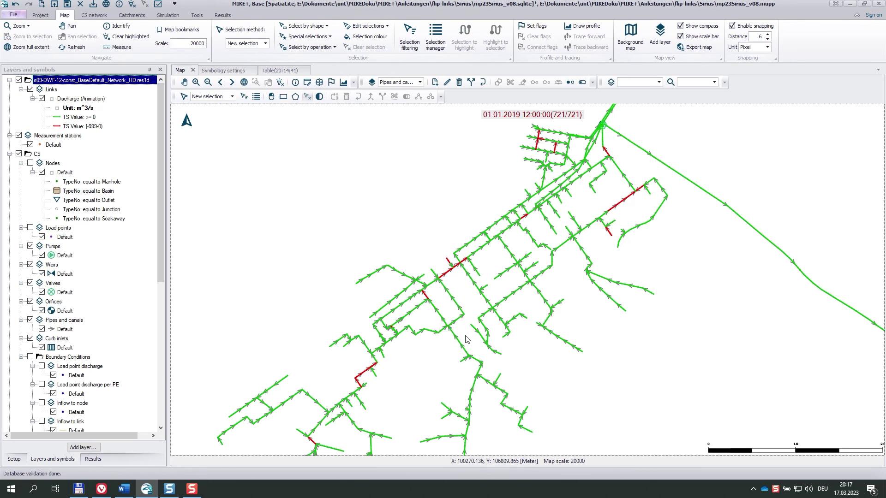